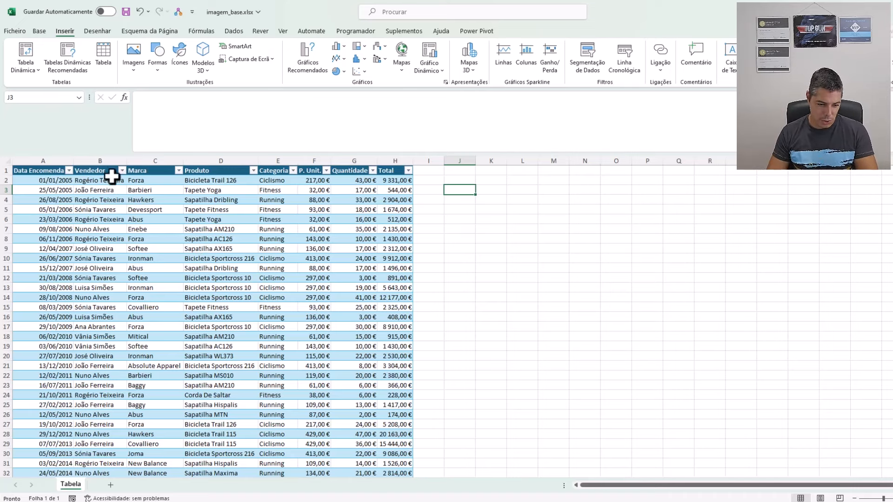
# - Look through the records of the sales table on the Tabela sheet
pyautogui.click(112, 209)
pyautogui.scroll(-20, 122, 260)
pyautogui.scroll(20, 124, 275)
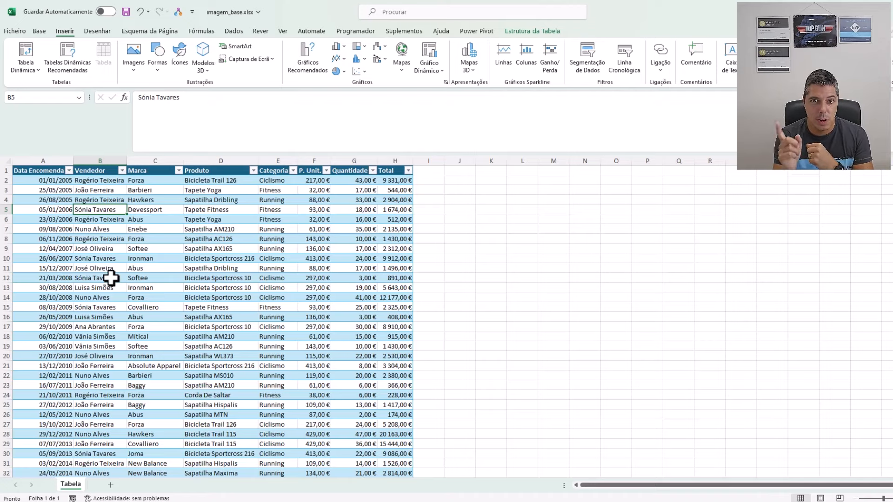
# - Add a new worksheet and name it Auxiliar
pyautogui.click(110, 486)
pyautogui.doubleClick(107, 489)
pyautogui.write('Auxiliar')
pyautogui.press('Return')
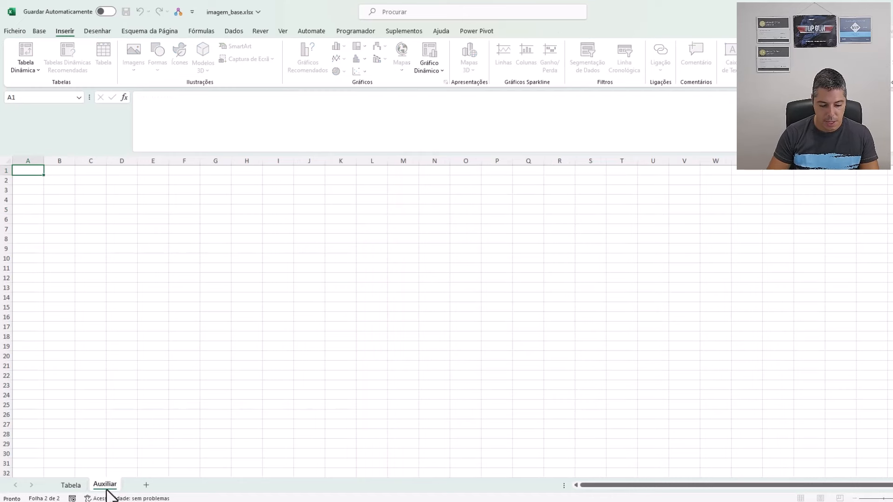
# - Add another worksheet after Auxiliar and name it Relatório
pyautogui.click(147, 485)
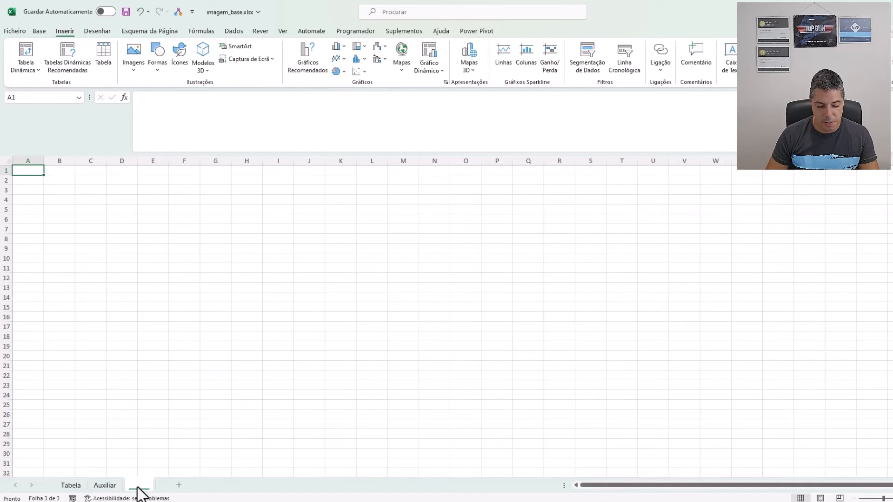
pyautogui.doubleClick(136, 486)
pyautogui.write('Relatório')
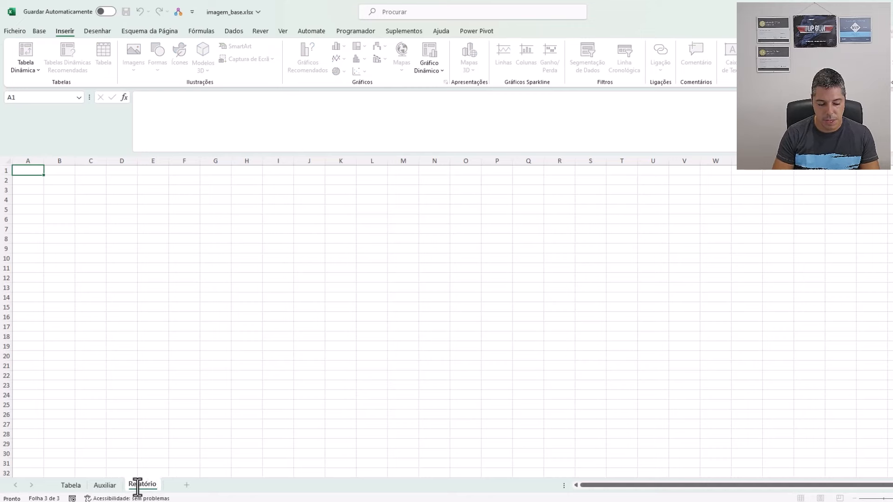
pyautogui.press('Return')
pyautogui.click(72, 486)
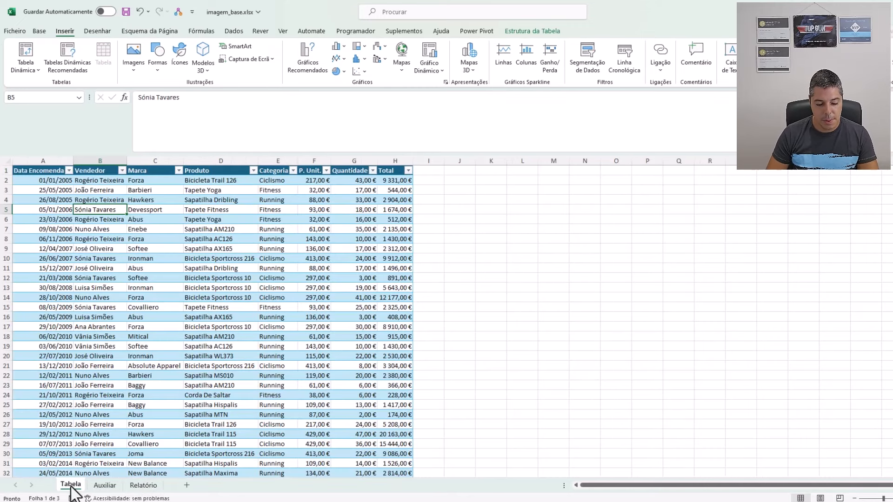
pyautogui.click(104, 487)
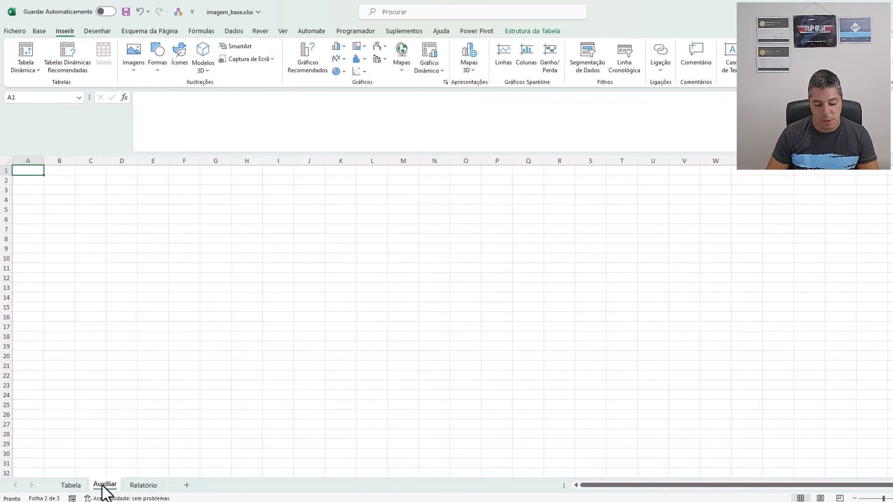
pyautogui.click(139, 485)
pyautogui.click(104, 487)
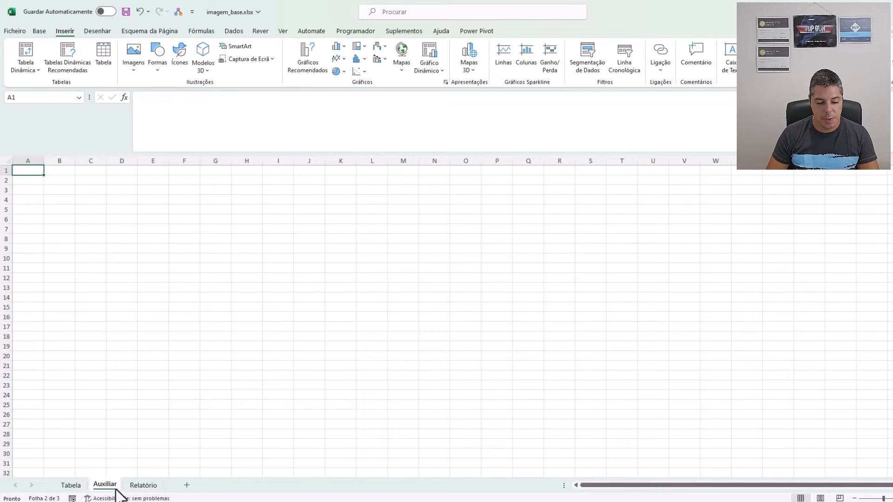
# - Check the Vendedor column on the Tabela sheet and look up the name of the sales table
pyautogui.click(72, 487)
pyautogui.moveTo(105, 181); pyautogui.dragTo(97, 250)
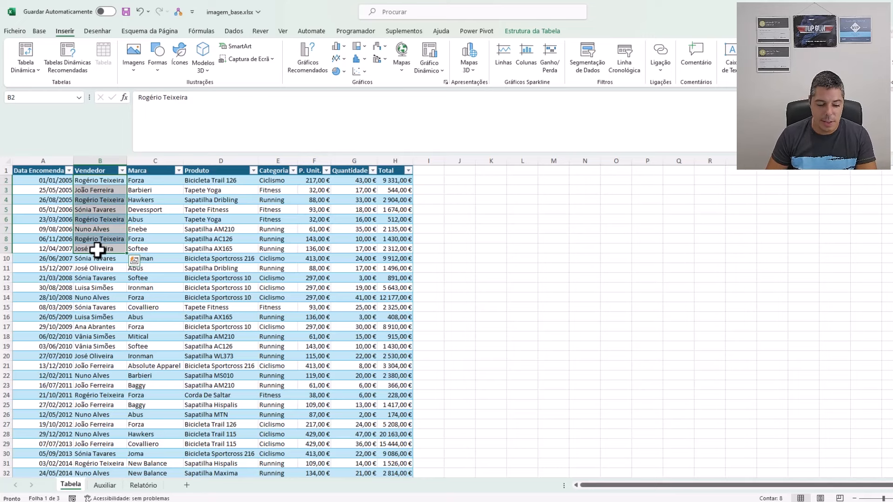
pyautogui.click(155, 210)
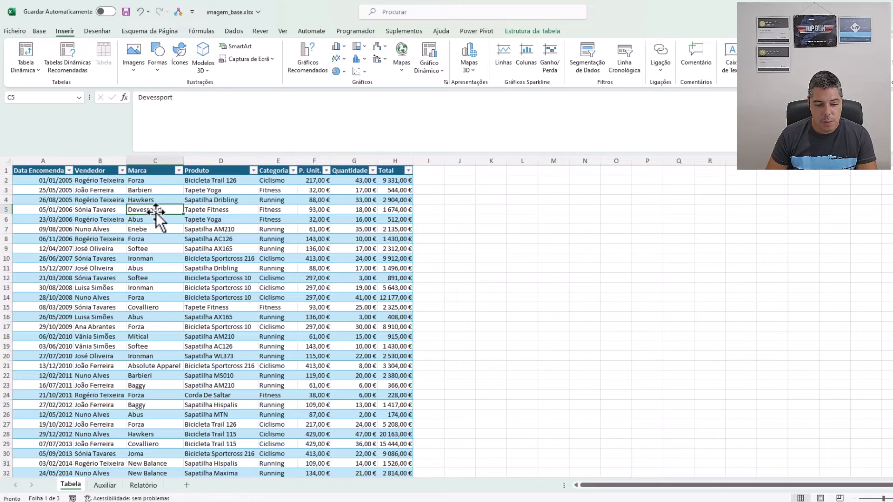
pyautogui.click(523, 30)
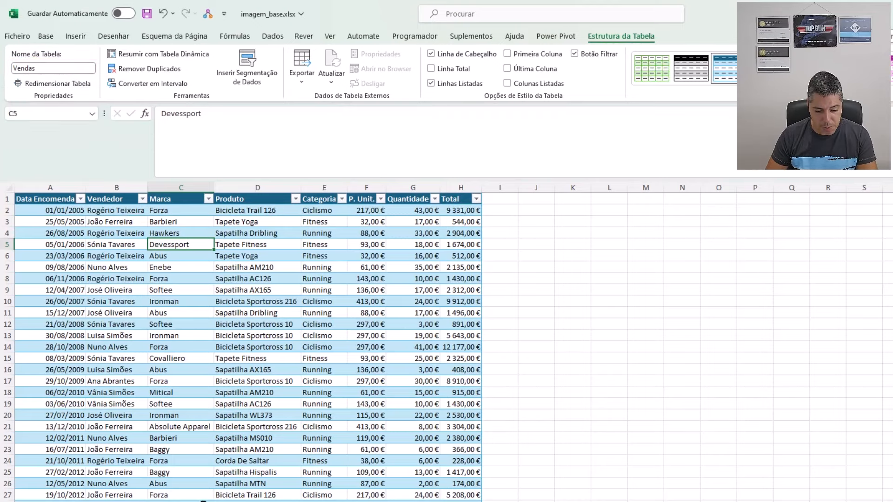
# - On the Auxiliar sheet, enter the headers Vendedor in B2 and Imagem in C2, and fit column B to its content
pyautogui.click(207, 501)
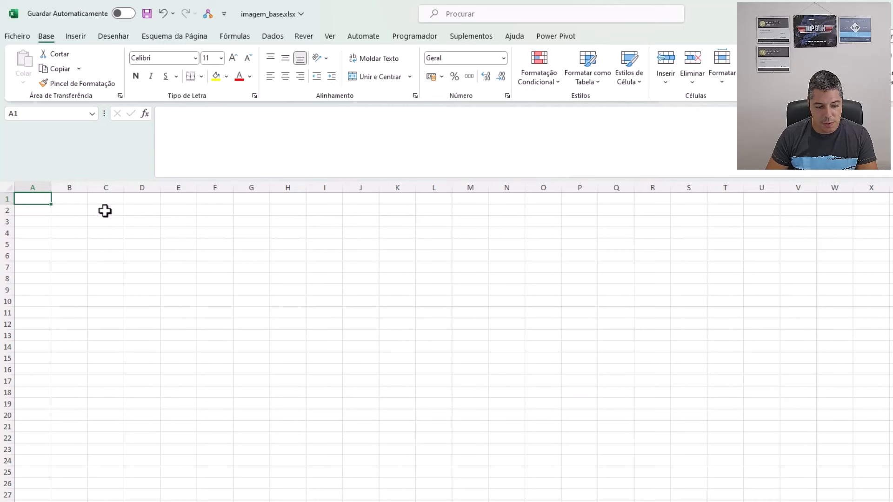
pyautogui.click(73, 210)
pyautogui.write('Ve')
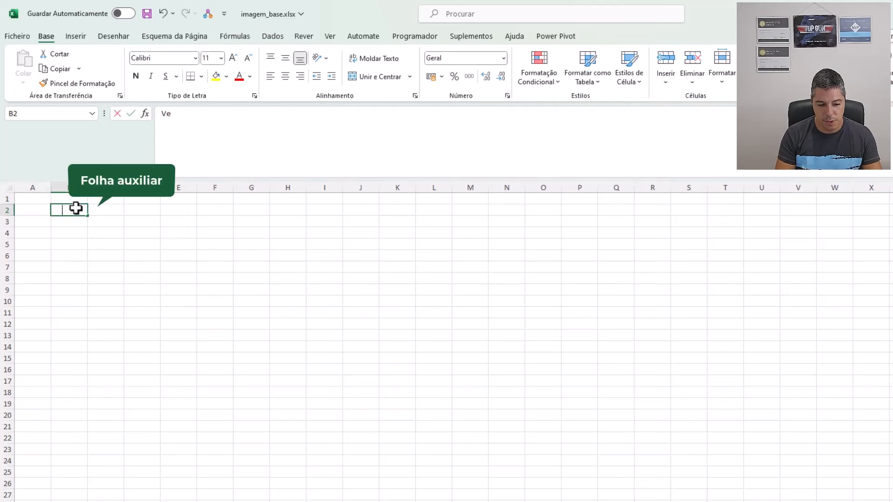
pyautogui.write('ndedor')
pyautogui.press('Return')
pyautogui.press('Up')
pyautogui.press('Right')
pyautogui.write('Imagem')
pyautogui.press('Return')
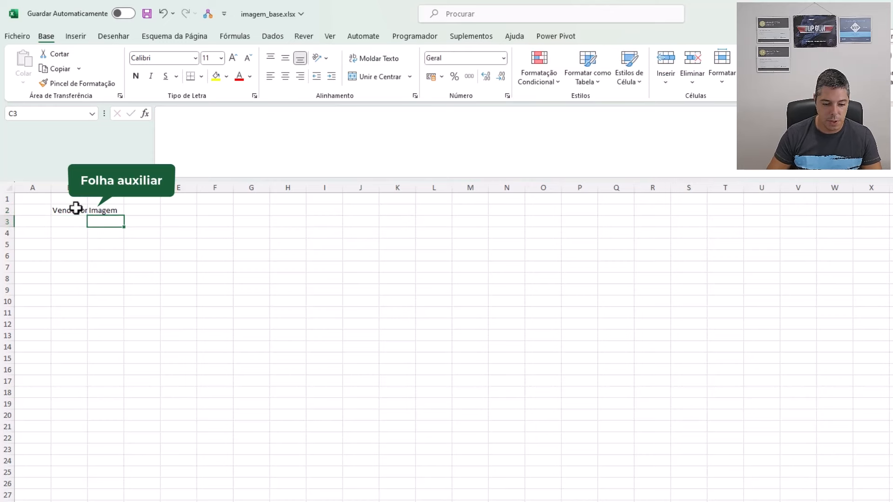
pyautogui.doubleClick(87, 189)
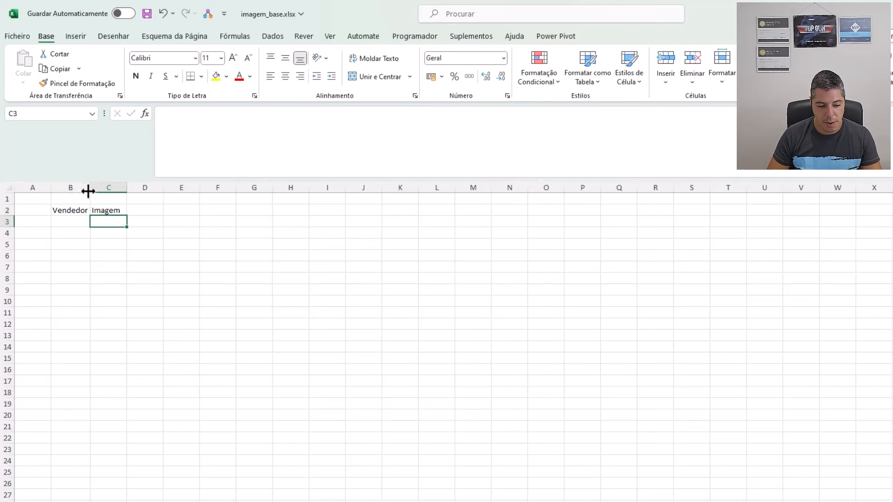
# - List the unique sellers from B3 with =EXCLUSIVOS(Vendas[Vendedor]) and widen column B to fit the full names
pyautogui.click(74, 223)
pyautogui.write('=')
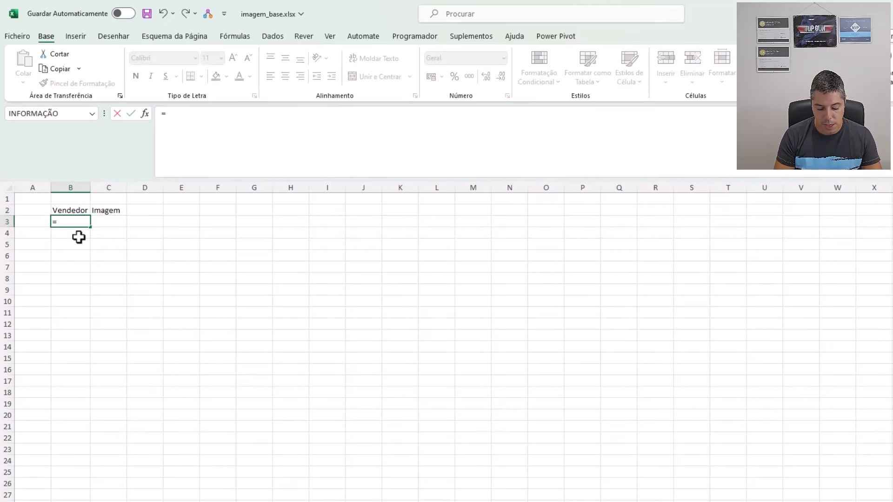
pyautogui.write('EX')
pyautogui.press('Down')
pyautogui.press('Down')
pyautogui.press('Down')
pyautogui.press('Up')
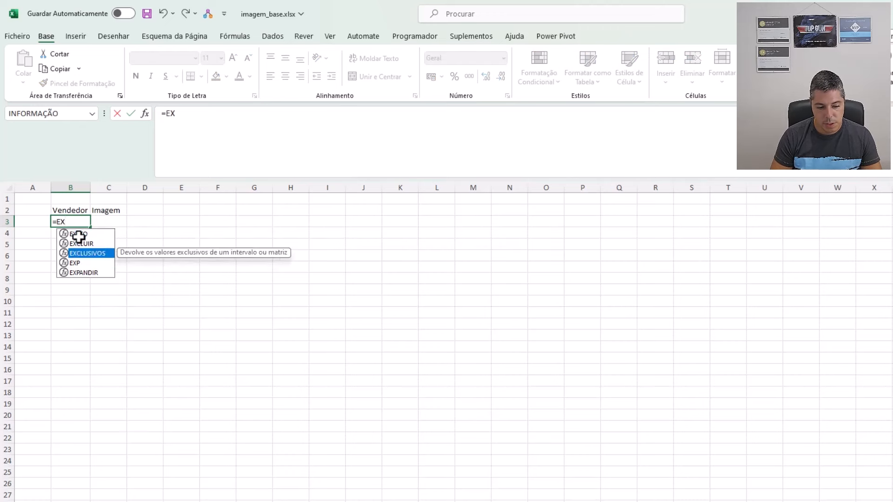
pyautogui.press('Tab')
pyautogui.write('Vendas')
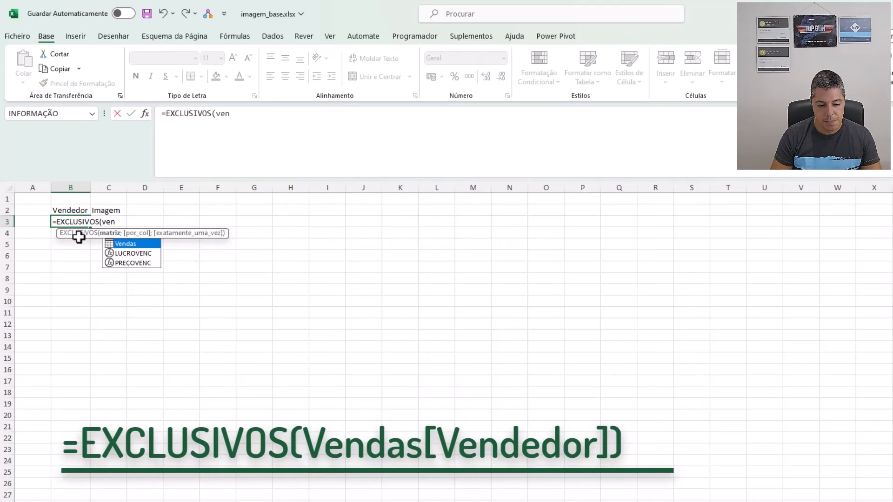
pyautogui.write('[')
pyautogui.press('Down')
pyautogui.press('Down')
pyautogui.press('Tab')
pyautogui.write('])')
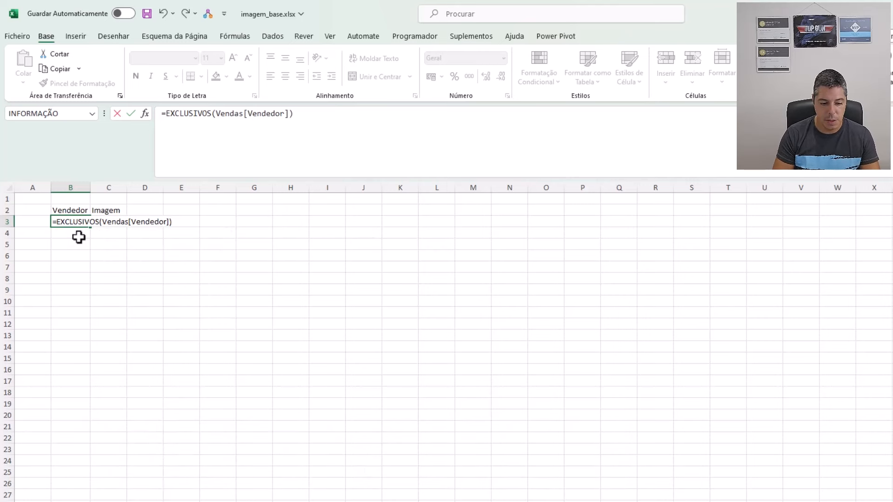
pyautogui.press('Return')
pyautogui.press('Up')
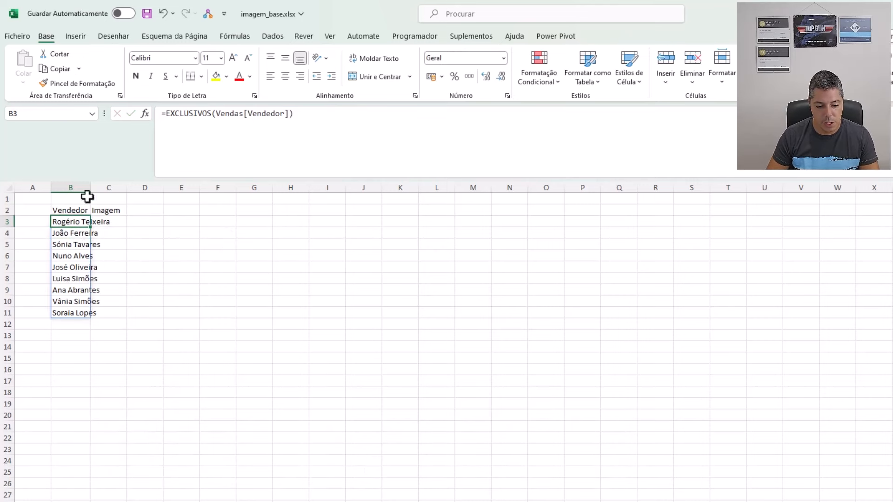
pyautogui.moveTo(91, 187); pyautogui.dragTo(117, 186)
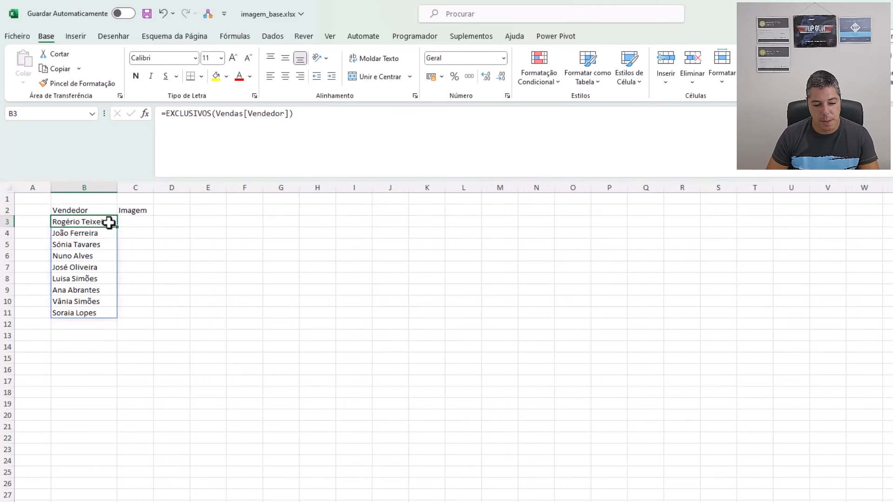
pyautogui.click(132, 222)
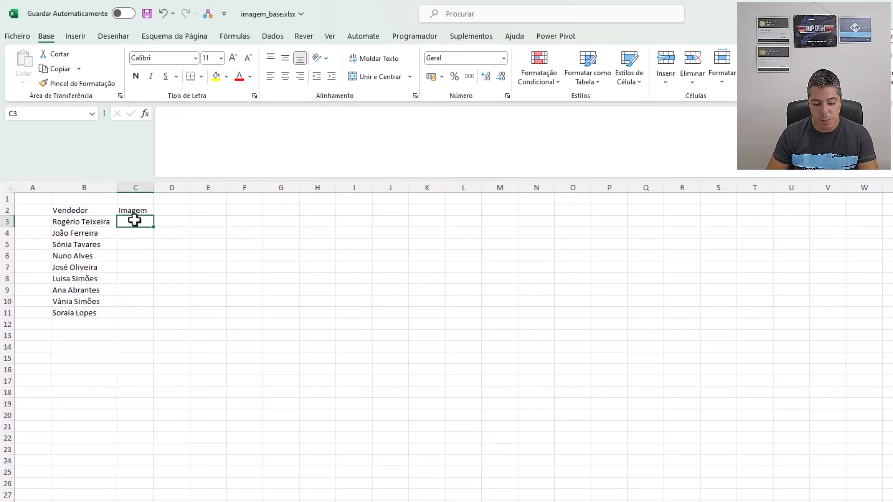
pyautogui.write('=IN')
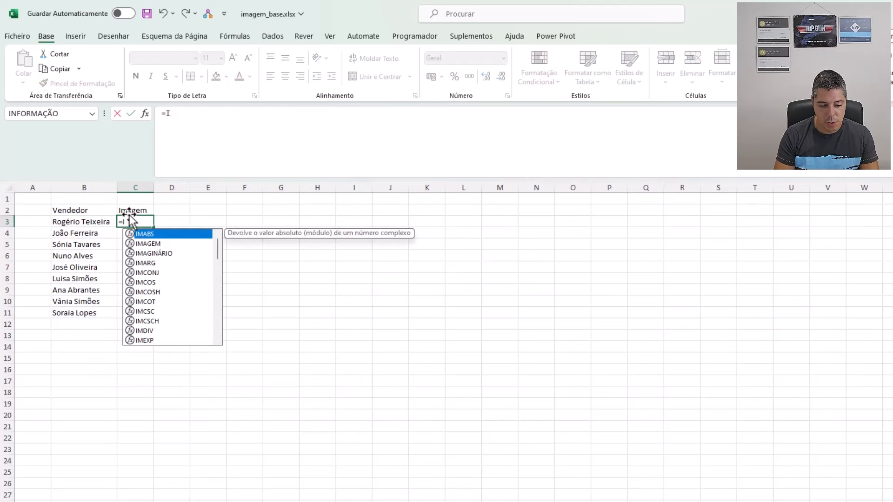
pyautogui.press('BackSpace')
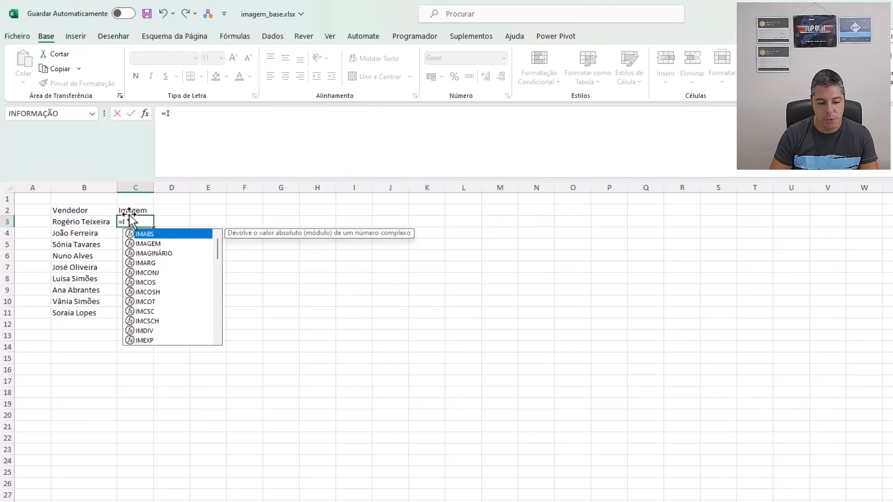
pyautogui.press('Down')
pyautogui.press('Tab')
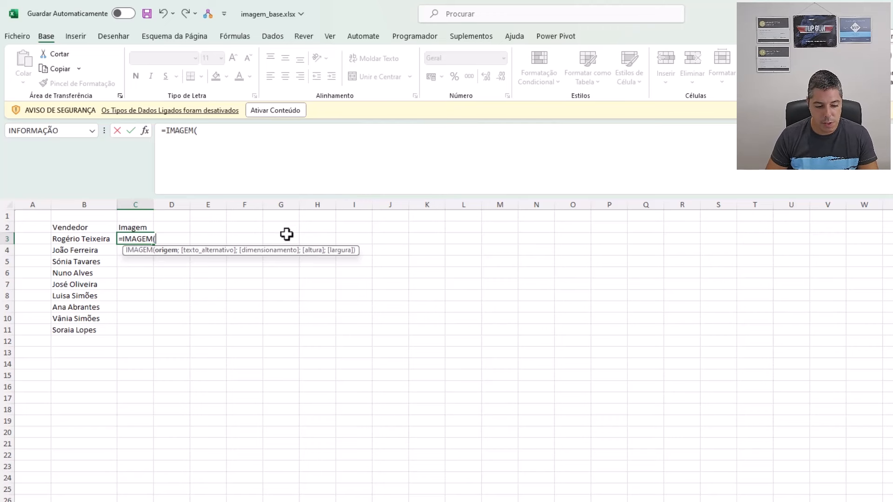
pyautogui.press('Escape')
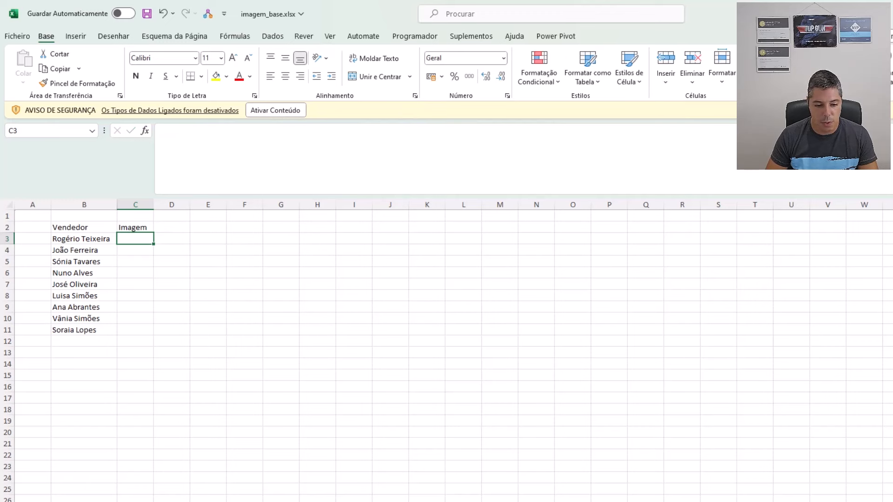
pyautogui.click(882, 110)
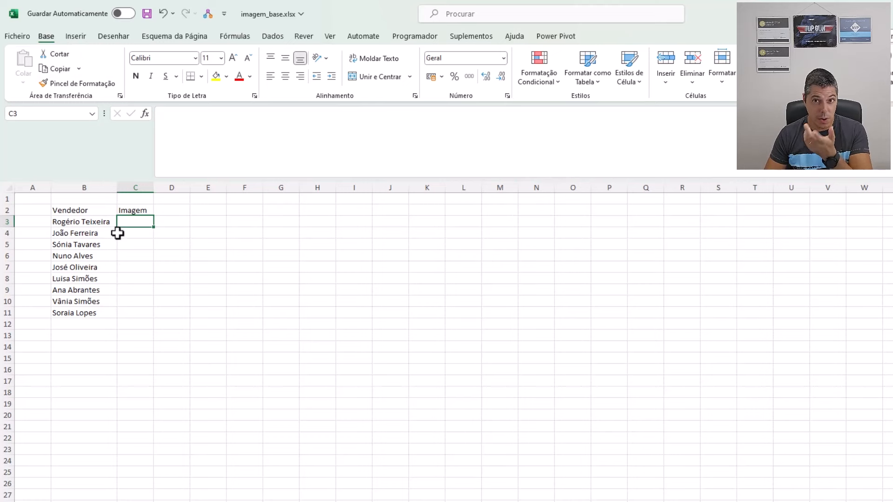
# - Place the portrait of the bearded man on a blue background from the device's 02 - Images folder inside cell C3
pyautogui.click(76, 36)
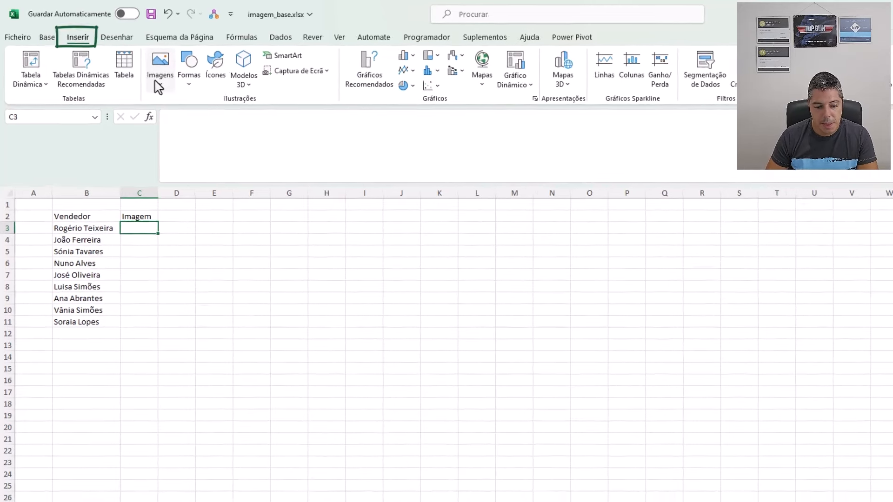
pyautogui.click(157, 84)
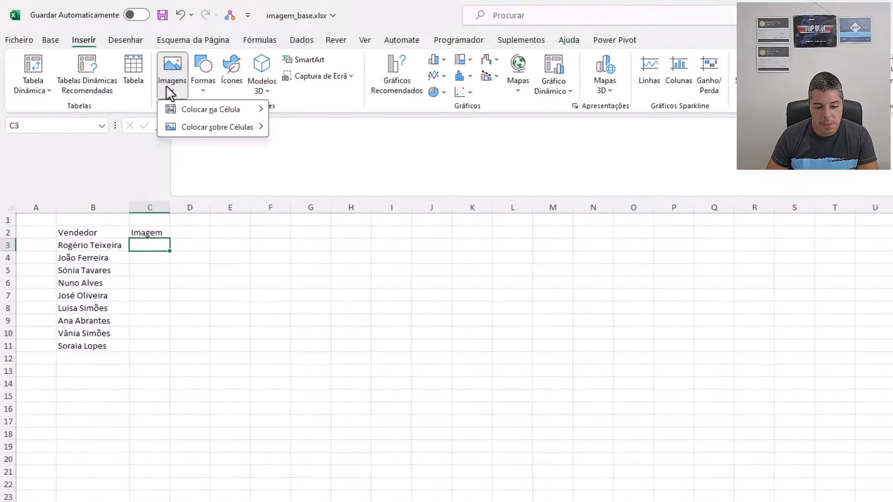
pyautogui.moveTo(188, 102)
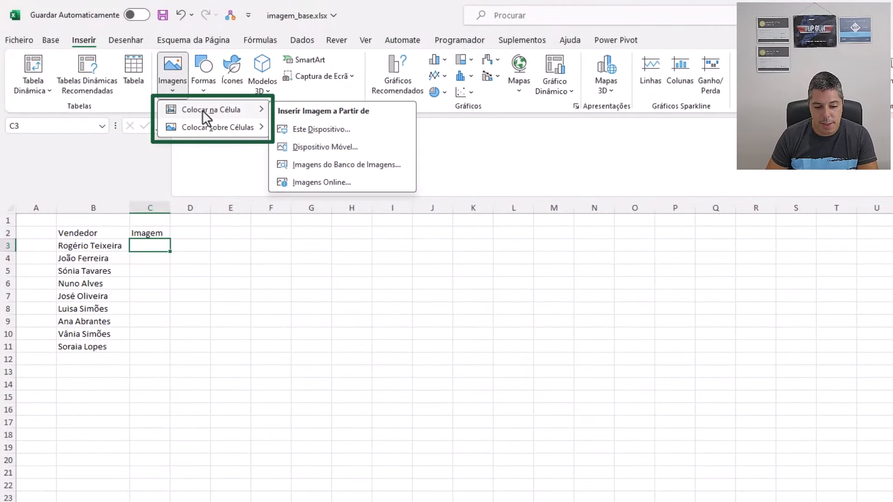
pyautogui.moveTo(218, 130)
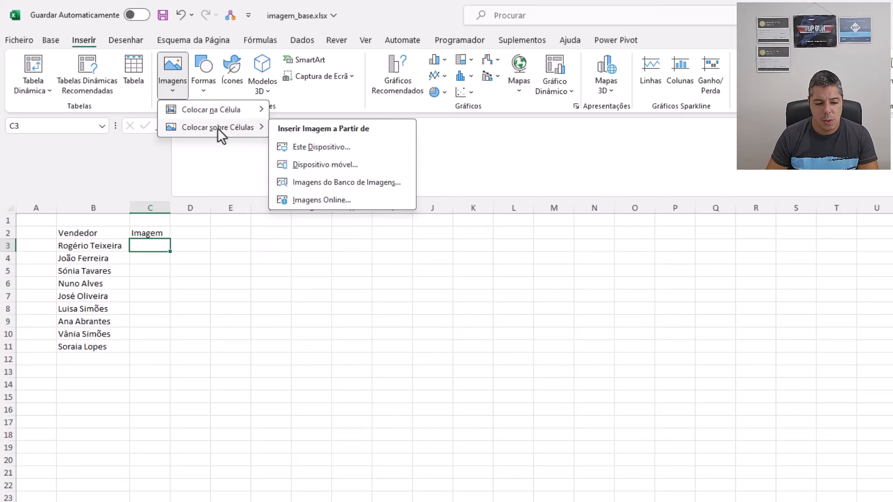
pyautogui.moveTo(225, 110)
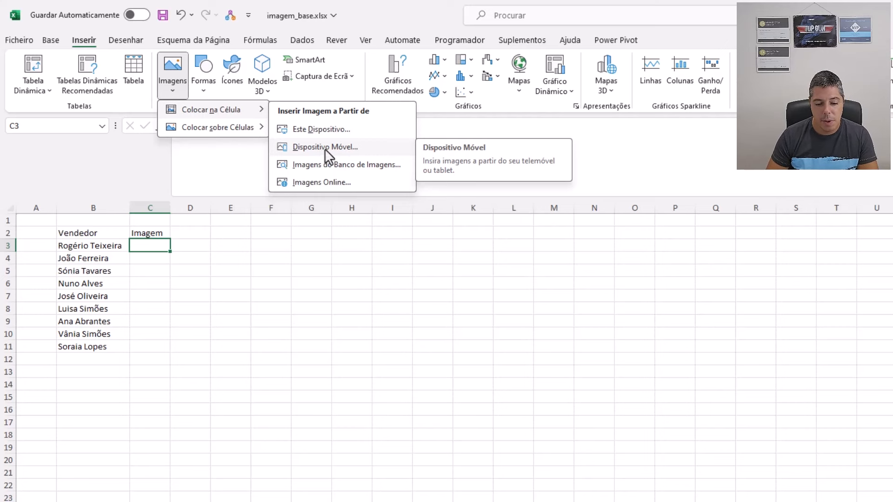
pyautogui.click(329, 133)
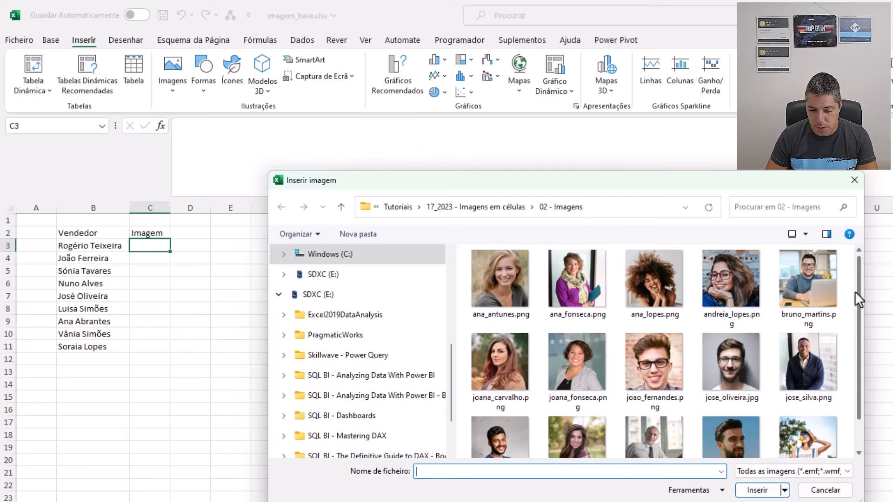
pyautogui.scroll(-1, 856, 288)
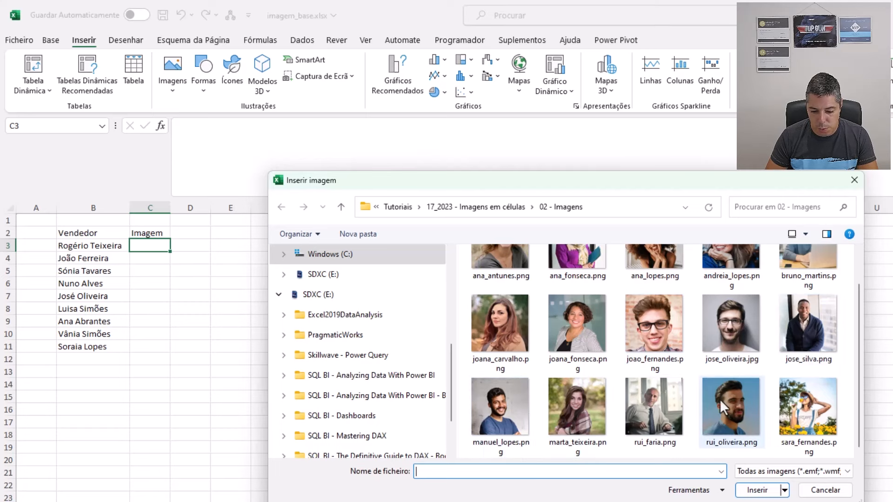
pyautogui.click(731, 400)
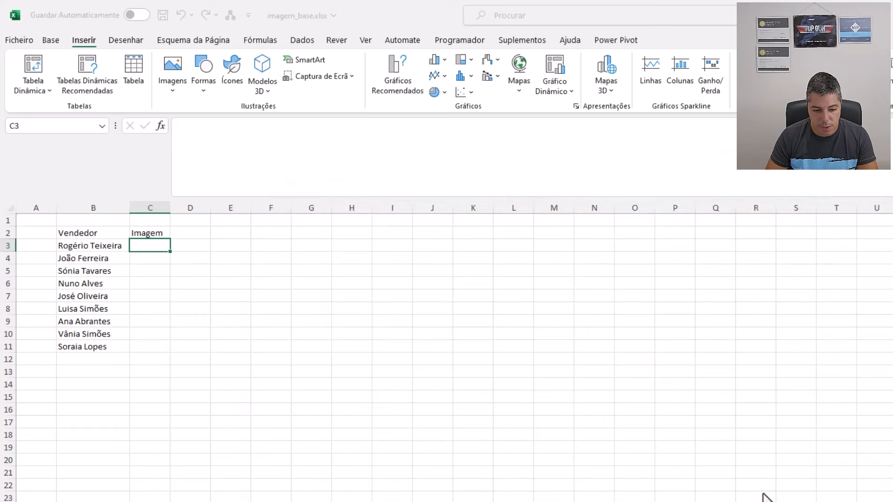
pyautogui.click(768, 494)
pyautogui.click(158, 259)
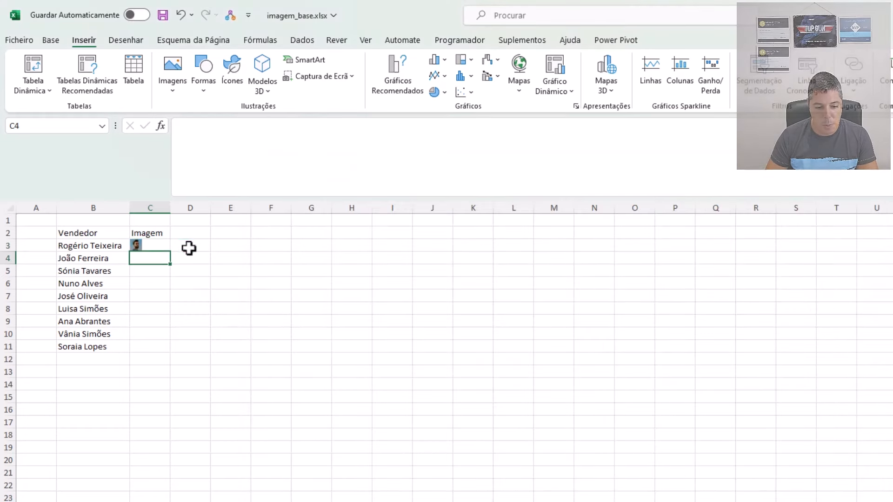
# - Place the portrait of the man in a dark jacket against a white background from 02 - Images inside cell C4
pyautogui.click(181, 83)
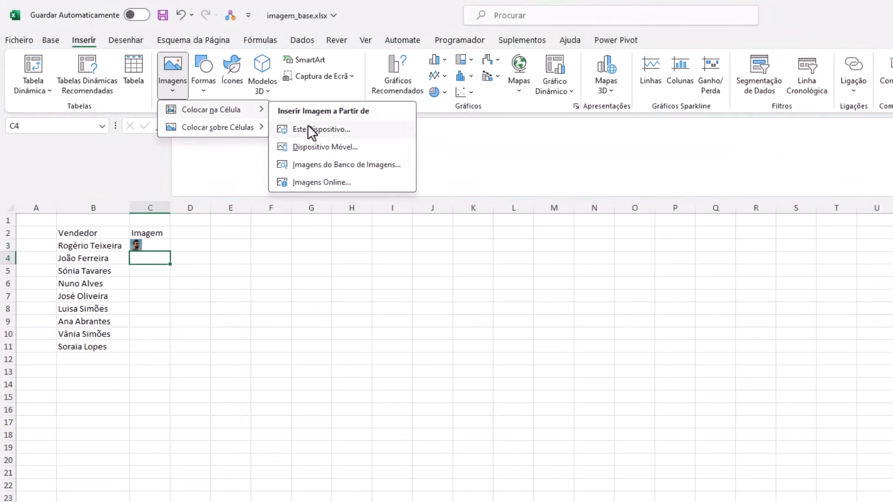
pyautogui.click(309, 129)
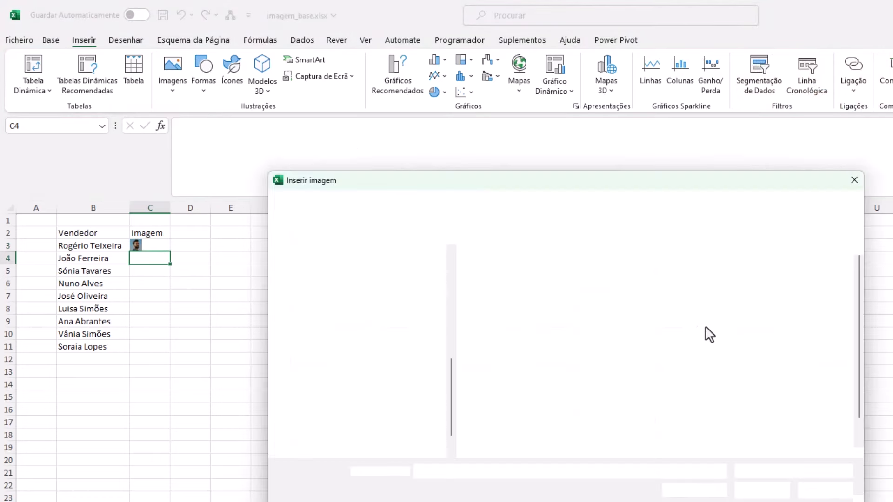
pyautogui.moveTo(861, 285); pyautogui.dragTo(852, 315)
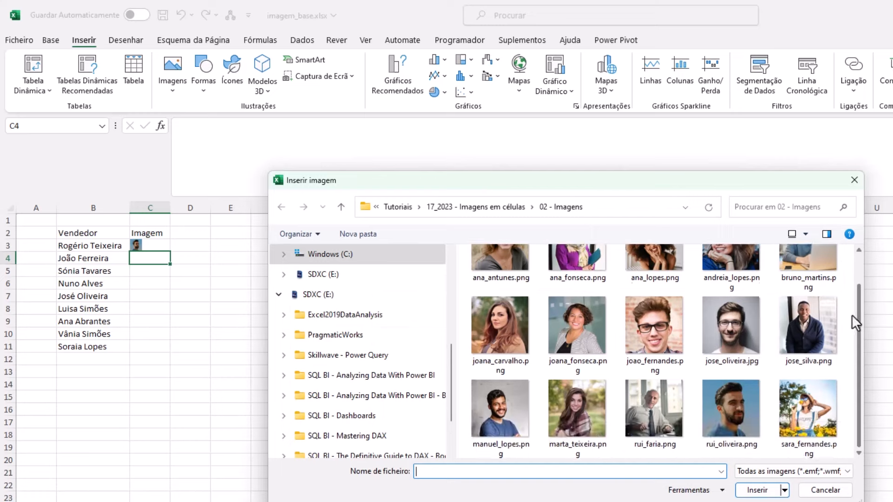
pyautogui.click(810, 328)
pyautogui.click(757, 496)
# - Place the portrait of the smiling blonde woman from the 02 - Images folder inside cell C5
pyautogui.click(147, 272)
pyautogui.click(173, 91)
pyautogui.moveTo(200, 112)
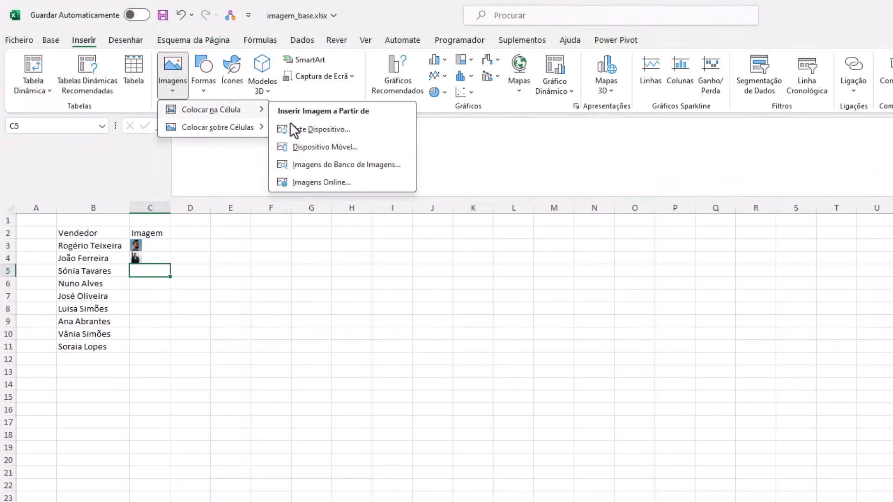
pyautogui.click(297, 126)
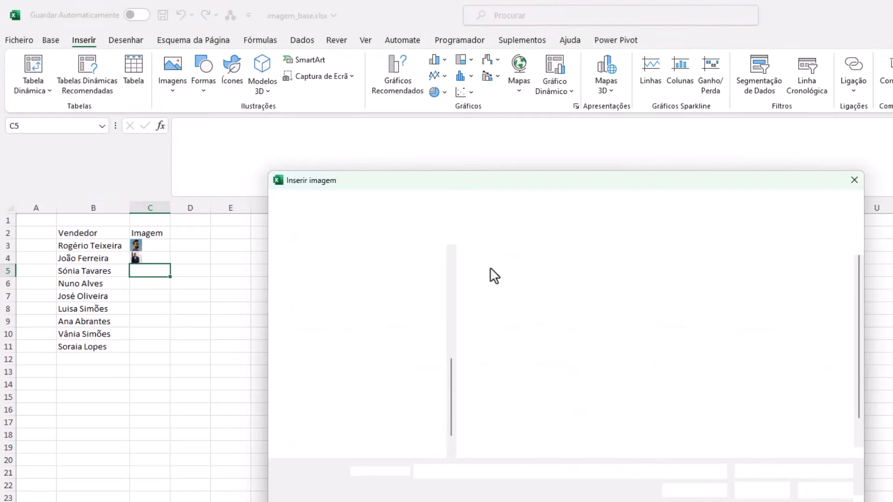
pyautogui.click(498, 286)
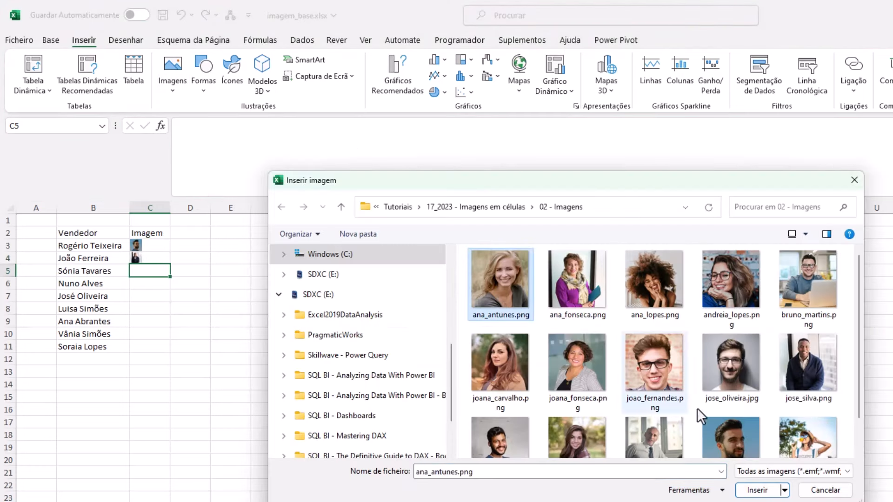
pyautogui.click(757, 490)
# - Place the portrait of the bearded man in a blue shirt on a grey background inside cell C6
pyautogui.click(150, 282)
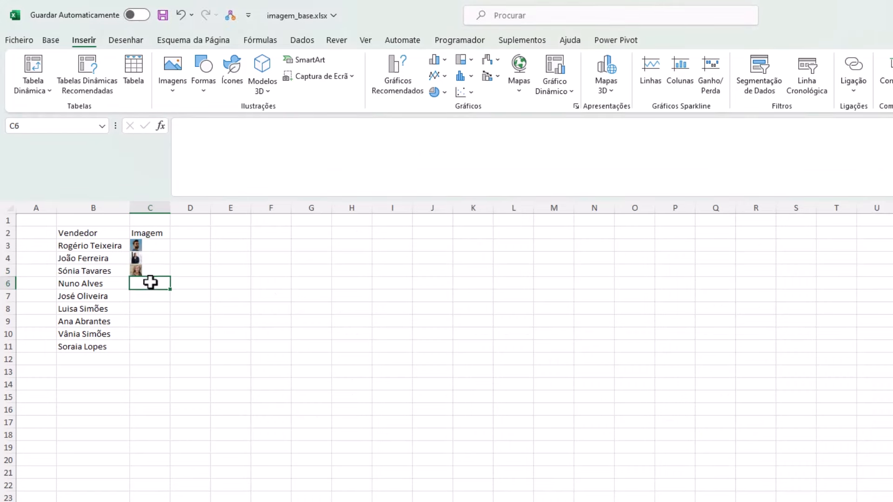
pyautogui.click(172, 90)
pyautogui.moveTo(210, 116)
pyautogui.click(326, 125)
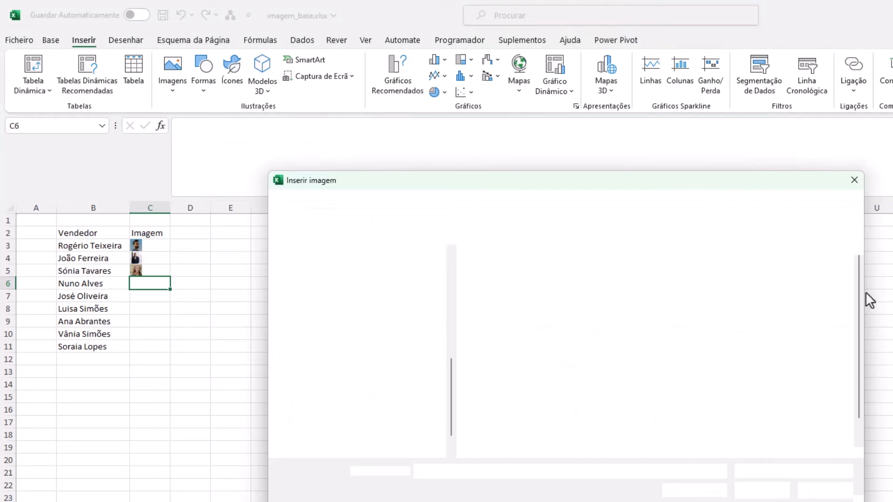
pyautogui.scroll(-2, 857, 372)
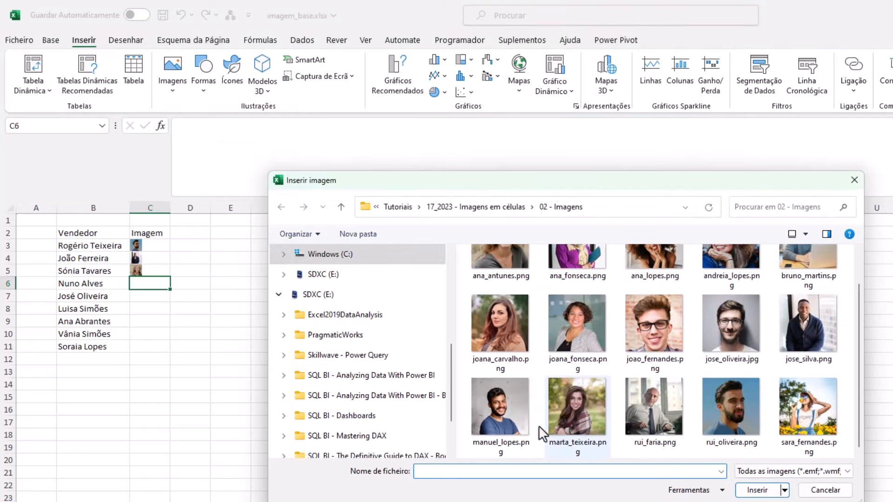
pyautogui.click(515, 431)
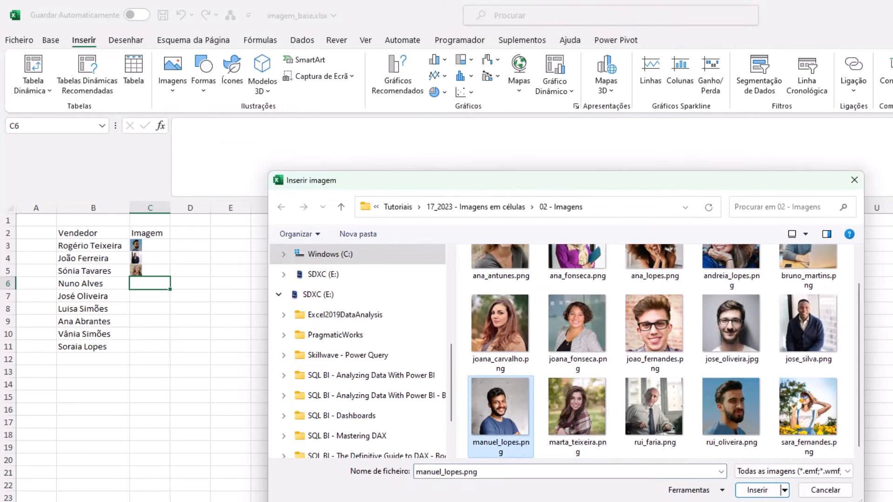
pyautogui.click(757, 490)
# - Place the older man wearing a tie inside cell C7 and the woman in the purple jacket inside C8
pyautogui.click(152, 295)
pyautogui.click(173, 74)
pyautogui.click(314, 131)
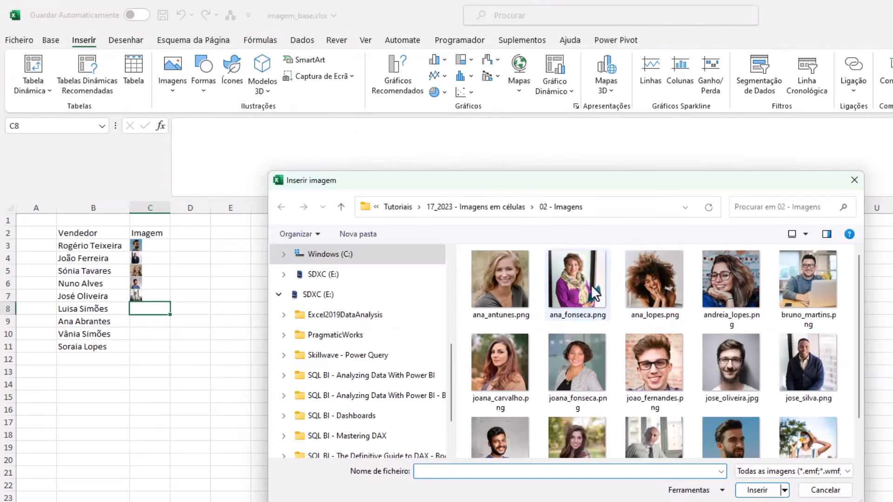
pyautogui.click(584, 292)
pyautogui.click(756, 490)
# - Place the portrait of the dark-haired woman with glasses from the 02 - Images folder inside cell C9
pyautogui.click(155, 319)
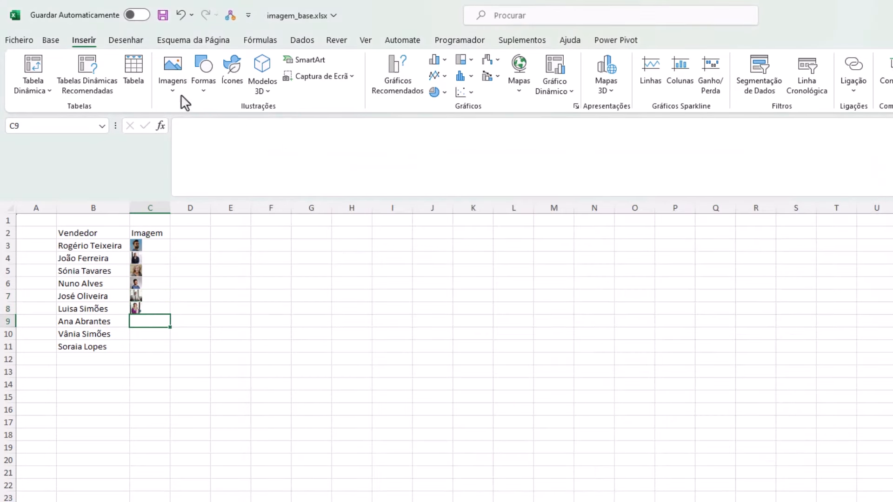
pyautogui.click(180, 94)
pyautogui.moveTo(185, 109)
pyautogui.click(297, 129)
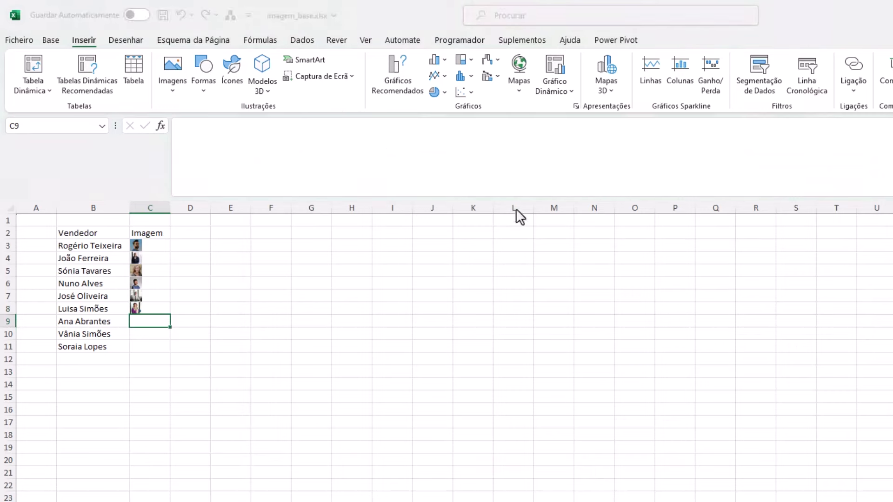
pyautogui.moveTo(859, 285); pyautogui.dragTo(850, 258)
pyautogui.click(720, 278)
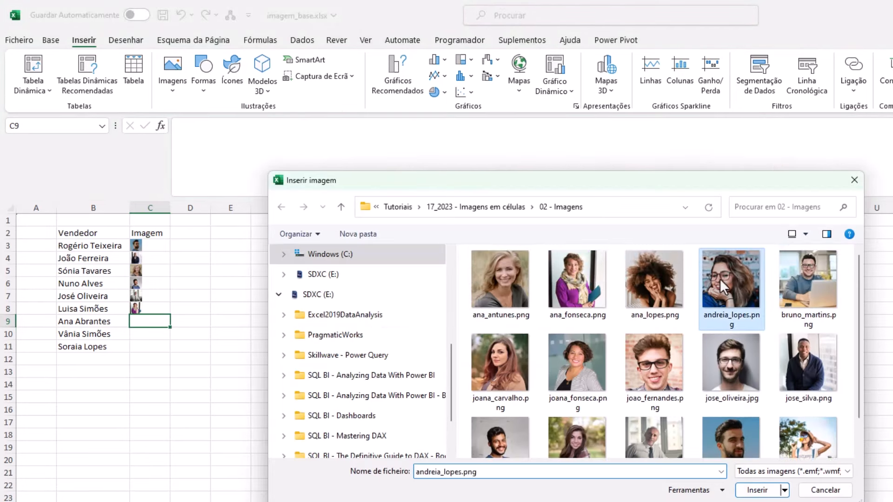
pyautogui.click(757, 490)
# - Roughly double the height of rows 2 to 11 to enlarge the pictures in column C
pyautogui.click(144, 335)
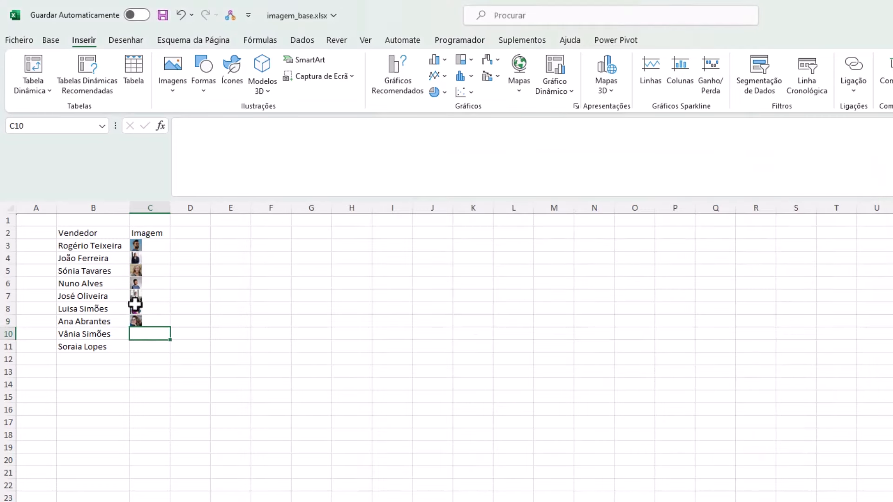
pyautogui.moveTo(8, 232); pyautogui.dragTo(11, 342)
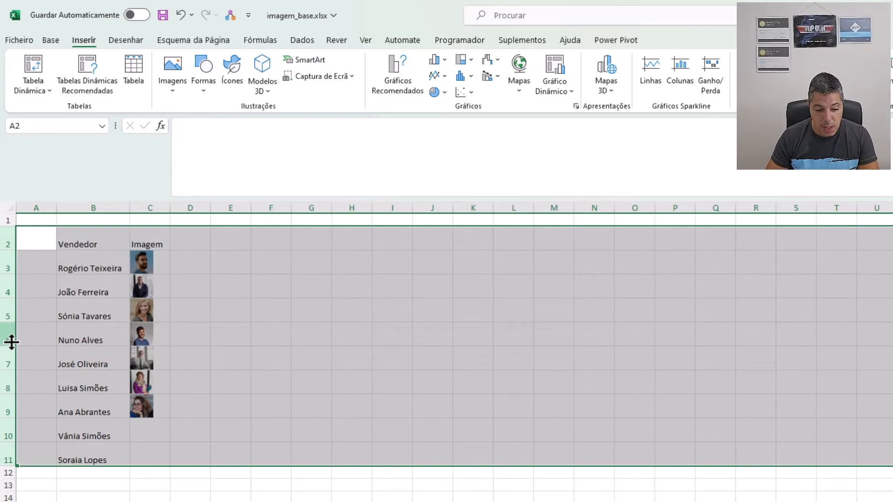
pyautogui.click(163, 262)
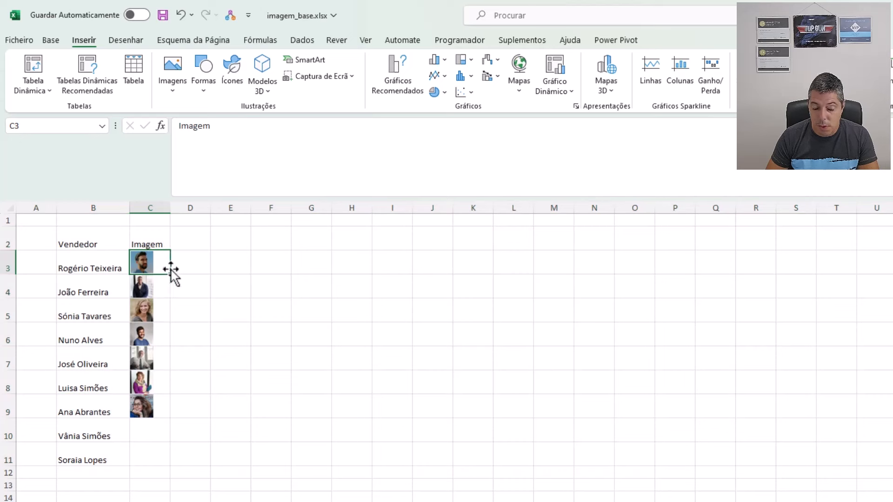
# - Place the picture of the woman standing among yellow flowers from the 02 - Images folder inside cell C10
pyautogui.click(140, 434)
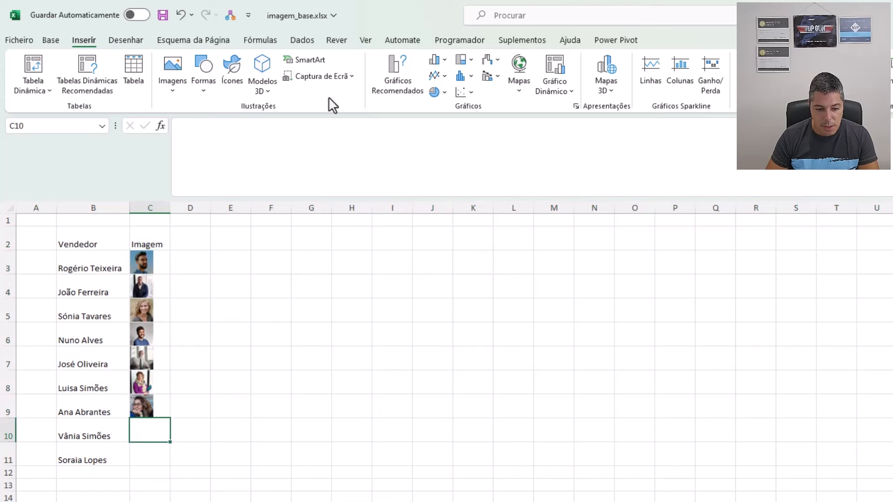
pyautogui.click(179, 89)
pyautogui.moveTo(198, 112)
pyautogui.click(362, 136)
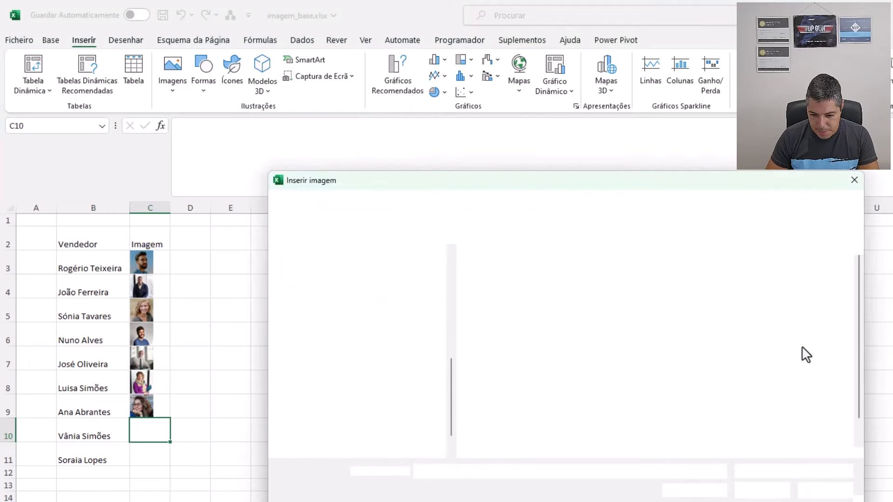
pyautogui.scroll(-1, 833, 344)
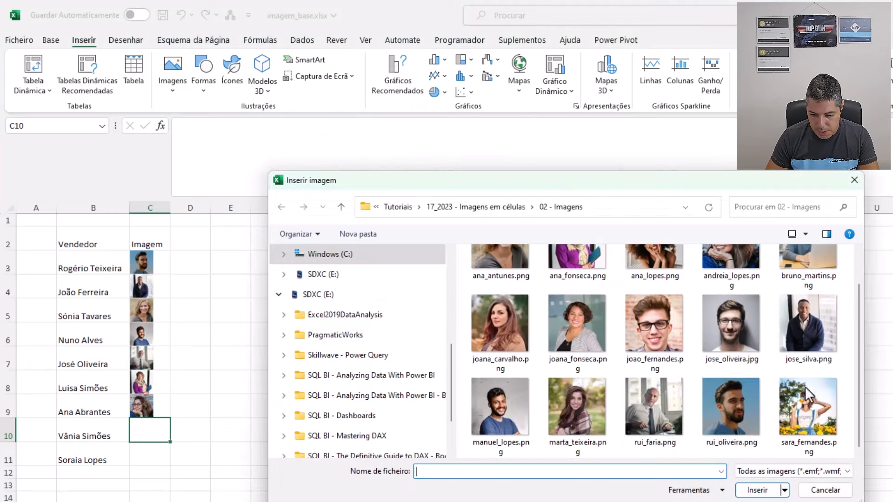
pyautogui.click(805, 414)
pyautogui.click(757, 490)
# - Place the portrait of the long-haired woman in front of greenery from 02 - Images inside cell C11
pyautogui.click(161, 455)
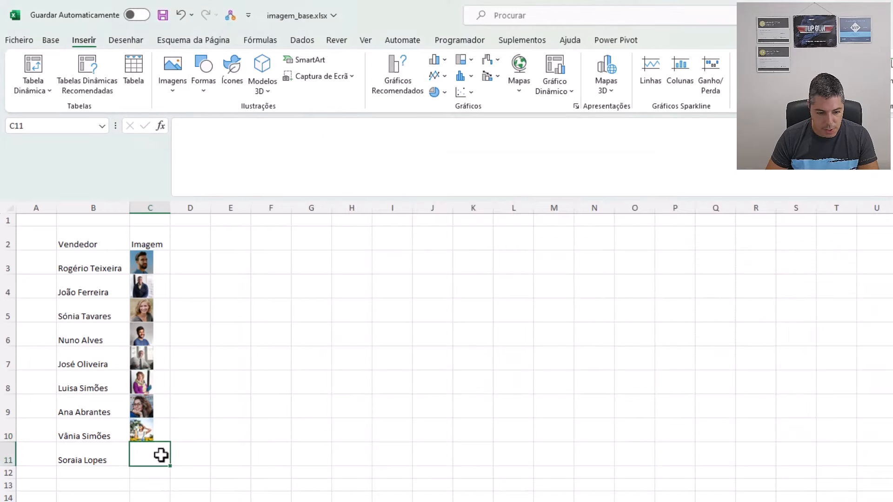
pyautogui.click(174, 90)
pyautogui.moveTo(223, 112)
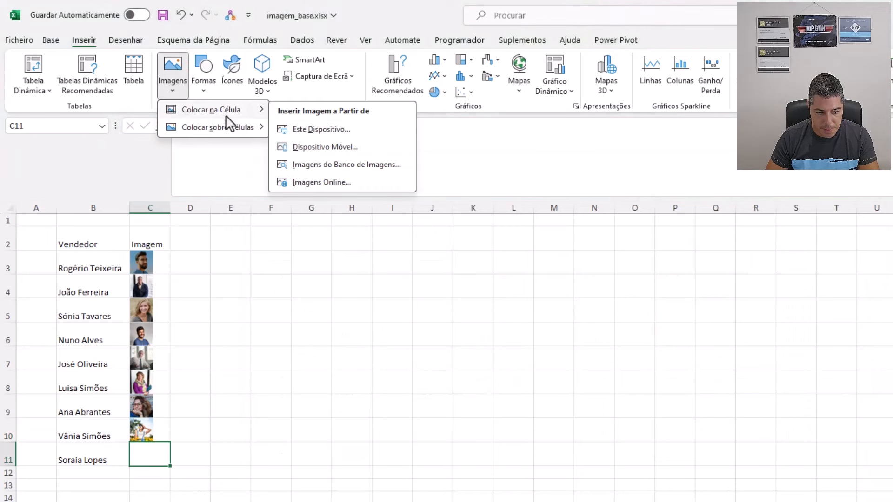
pyautogui.click(298, 133)
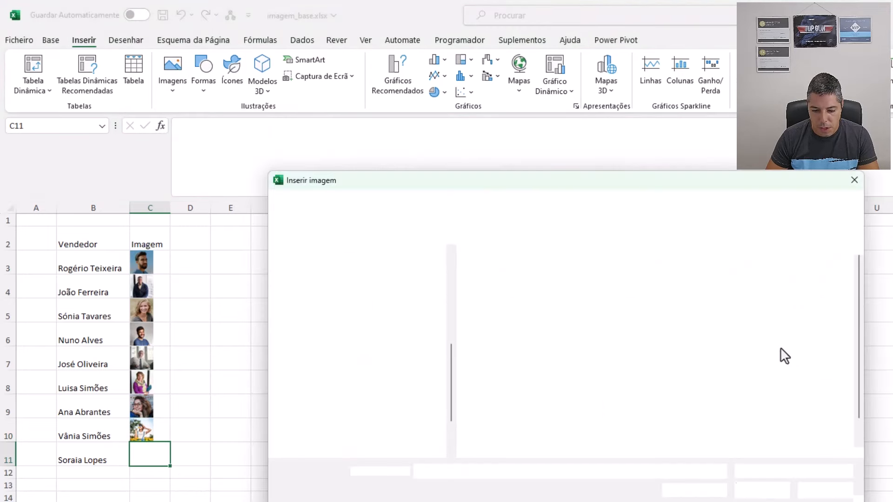
pyautogui.scroll(-1, 858, 291)
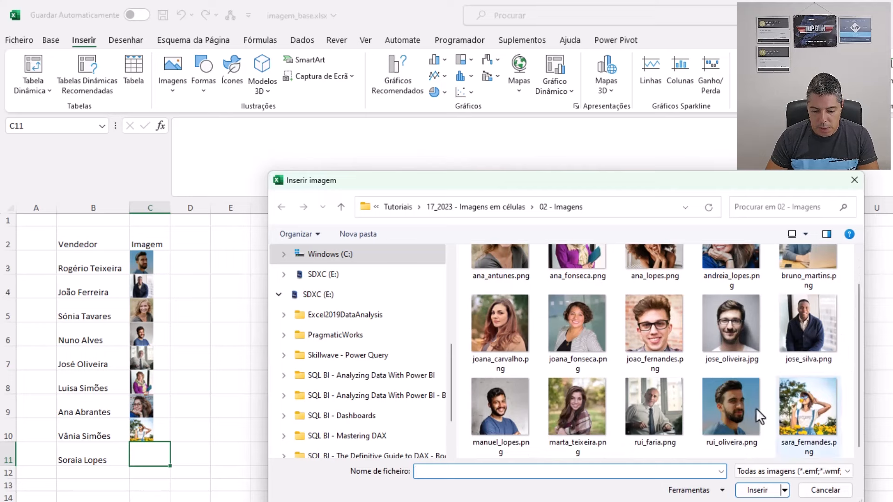
pyautogui.click(577, 407)
pyautogui.click(757, 490)
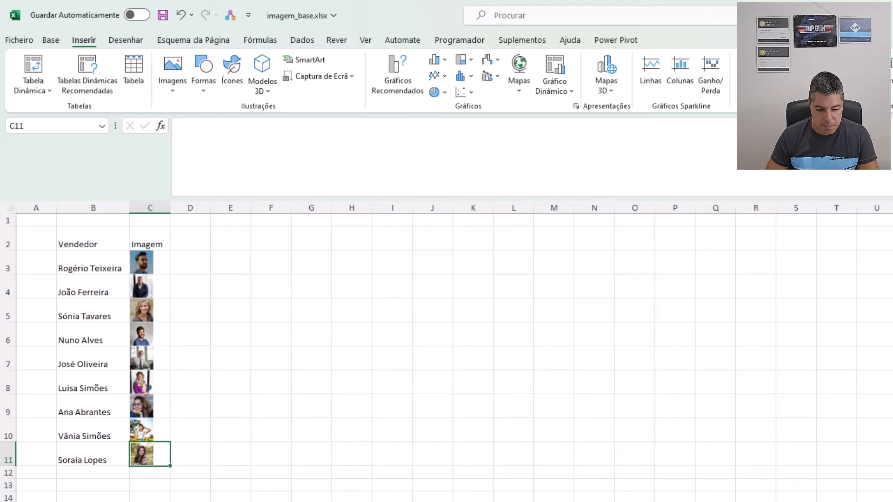
# - Review the data types available for cells on the Tabela sheet, and return to the Auxiliar sheet
pyautogui.hotkey('ctrl', 'pageup')
pyautogui.click(204, 347)
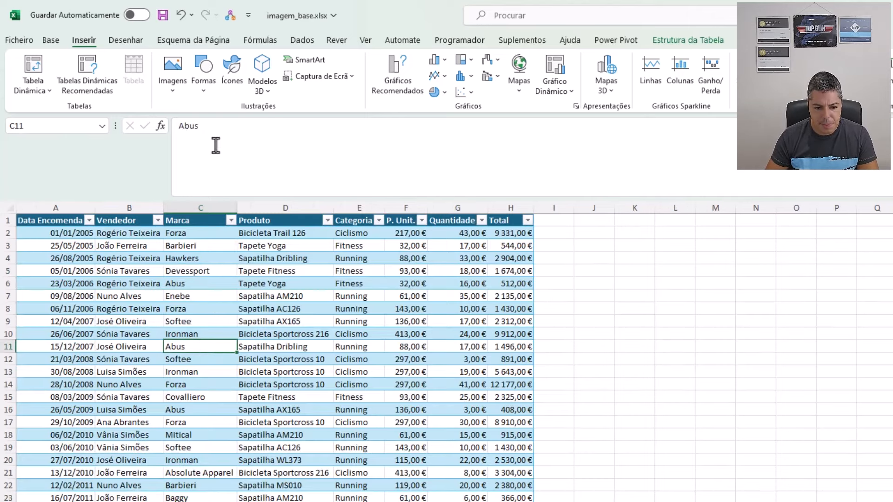
pyautogui.click(297, 41)
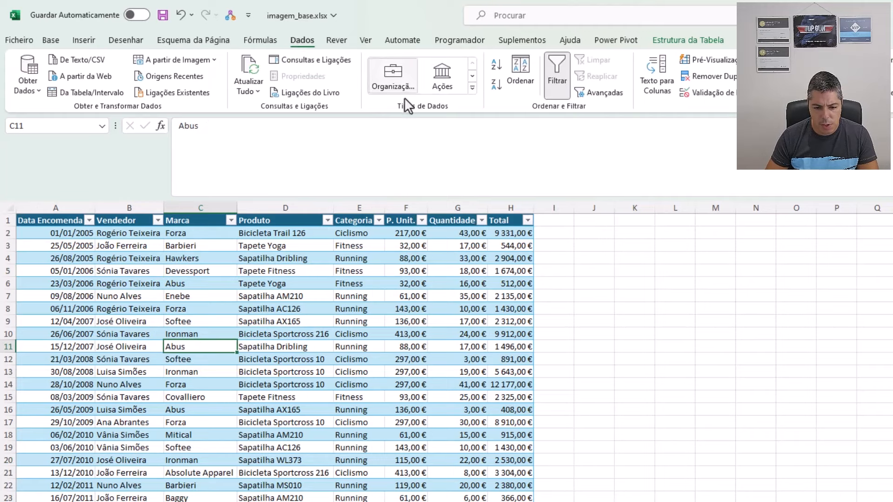
pyautogui.click(473, 88)
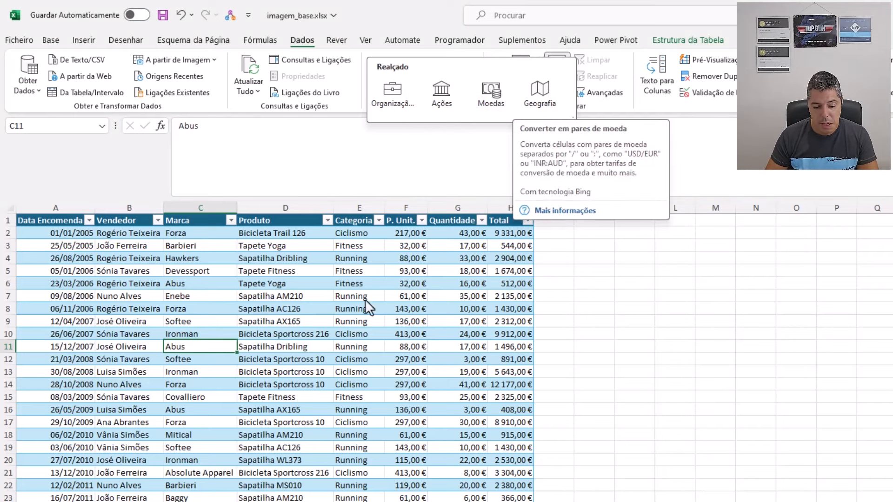
pyautogui.click(319, 417)
pyautogui.hotkey('ctrl', 'pagedown')
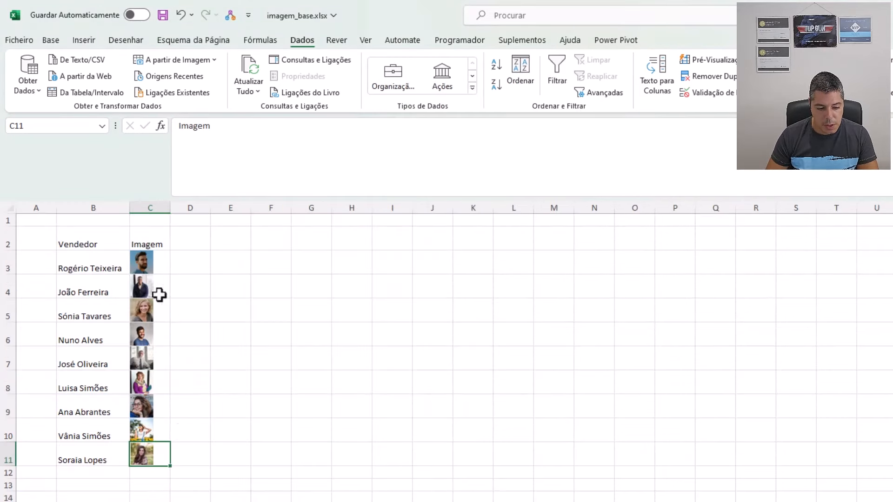
# - Increase the height of rows 2 to 11 further so the pictures nearly fill the width of column C
pyautogui.moveTo(8, 244); pyautogui.dragTo(8, 458)
pyautogui.moveTo(11, 418); pyautogui.dragTo(11, 425)
pyautogui.click(216, 384)
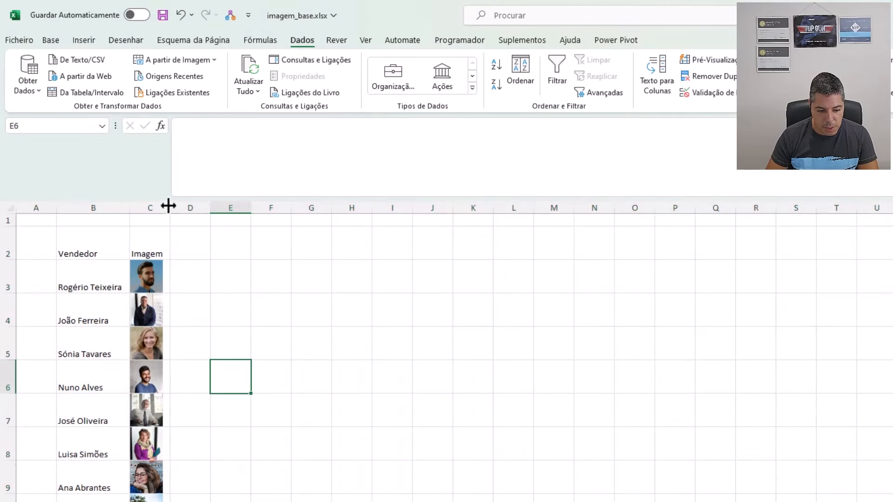
# - Center the header and pictures in column C horizontally
pyautogui.click(161, 201)
pyautogui.click(52, 41)
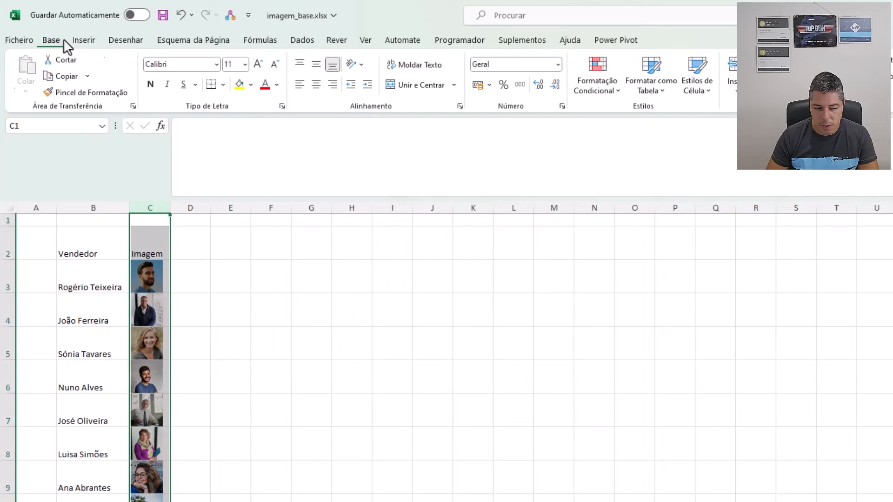
pyautogui.click(318, 86)
pyautogui.click(339, 301)
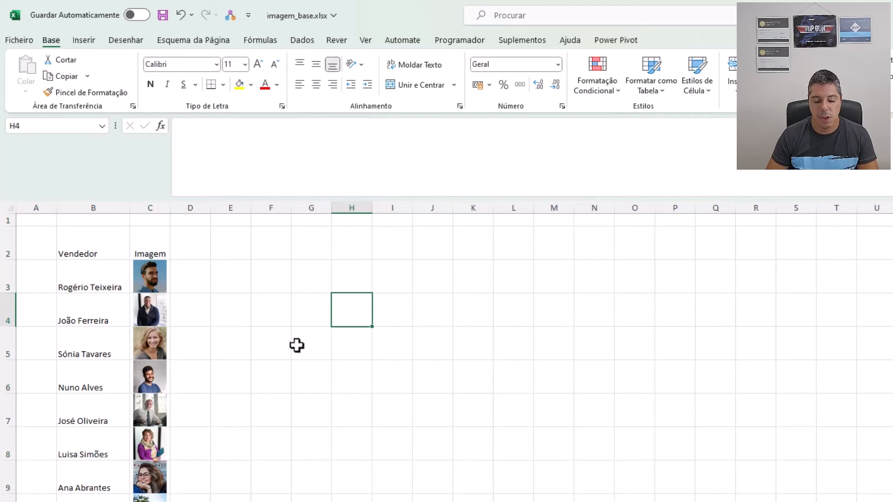
# - On a new blank sheet, merge and center cells B3:D3, and merge and center the block B5:D10
pyautogui.moveTo(71, 249); pyautogui.dragTo(156, 501)
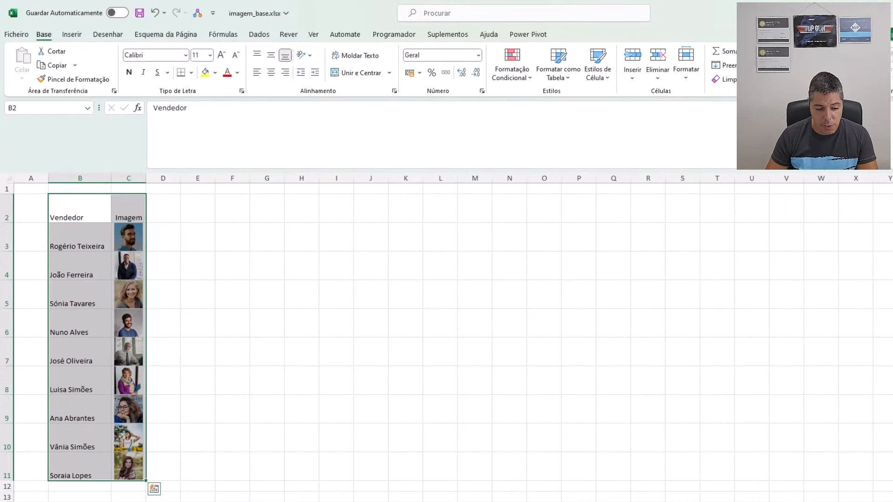
pyautogui.hotkey('shift', 'F11')
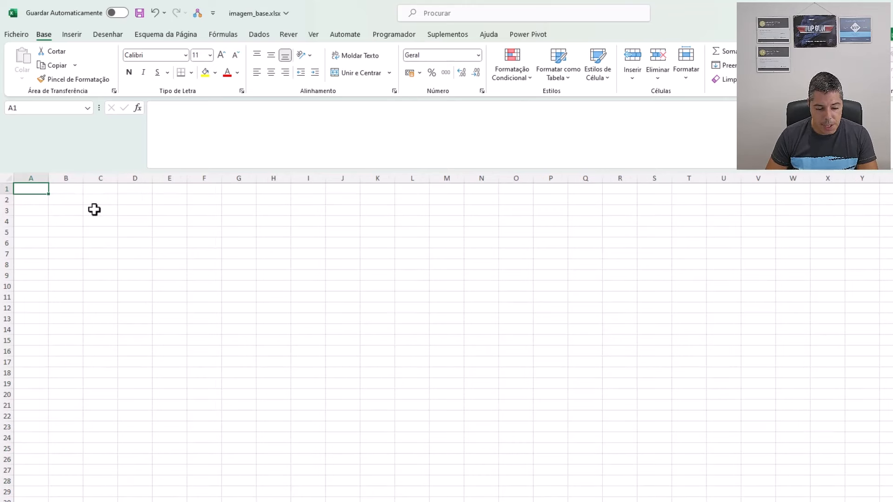
pyautogui.moveTo(70, 211); pyautogui.dragTo(135, 208)
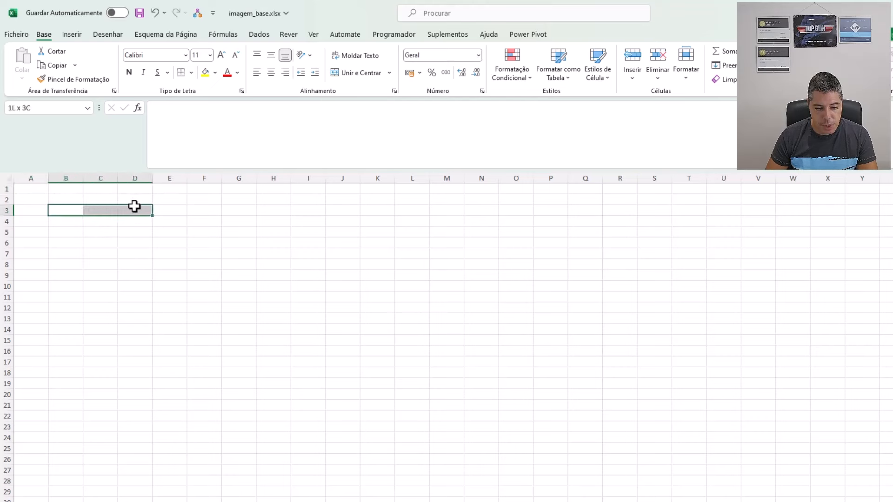
pyautogui.click(354, 78)
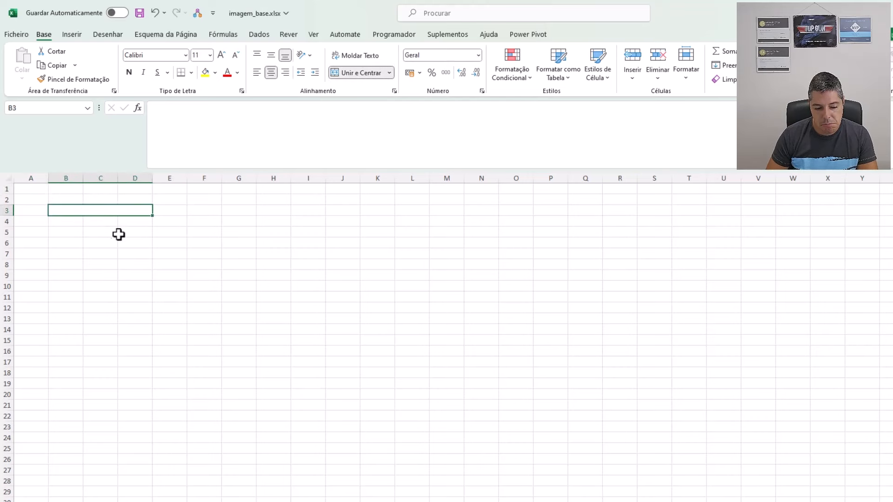
pyautogui.moveTo(74, 231); pyautogui.dragTo(125, 291)
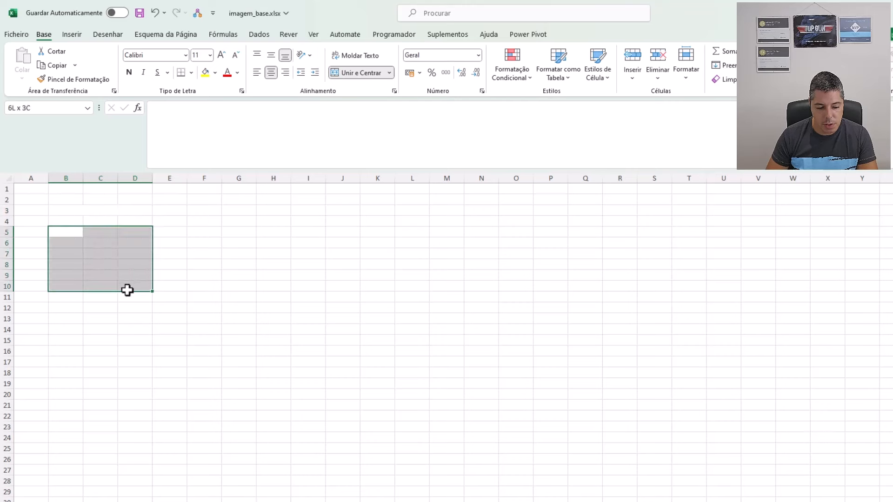
pyautogui.click(360, 73)
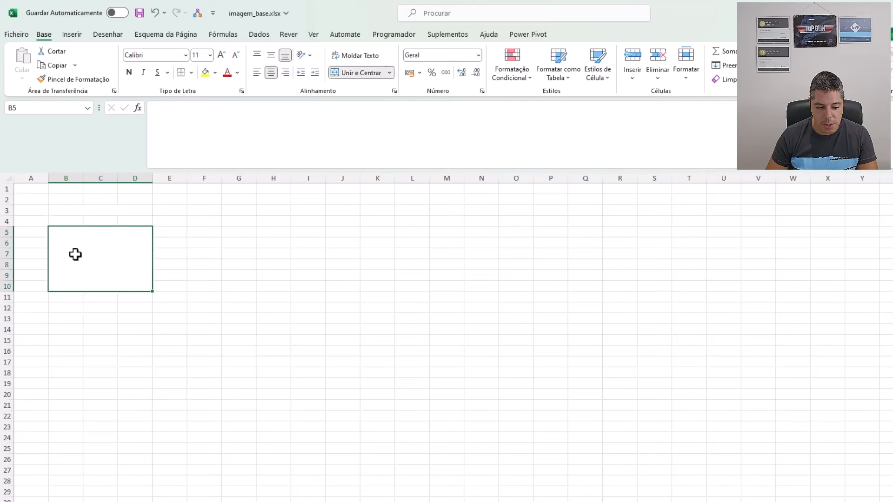
# - Restrict merged cell B3 with List data validation sourced from the spilled seller range =Auxiliar!$B$3#
pyautogui.click(69, 211)
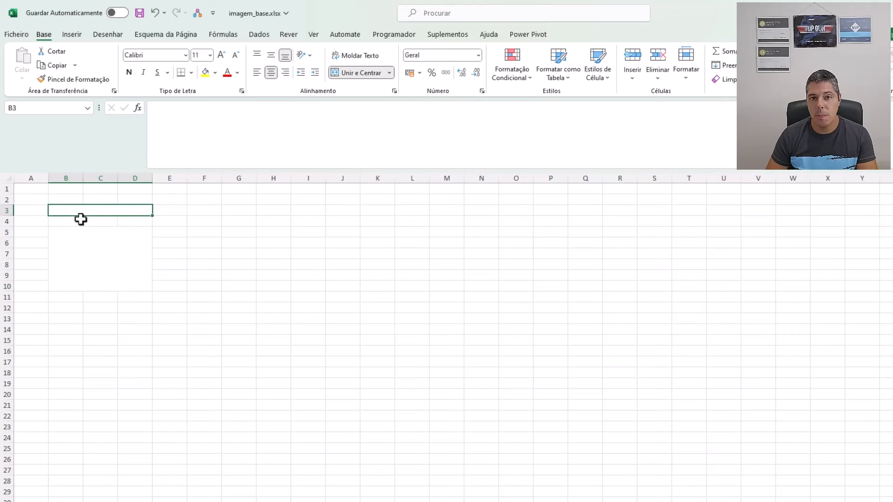
pyautogui.click(251, 37)
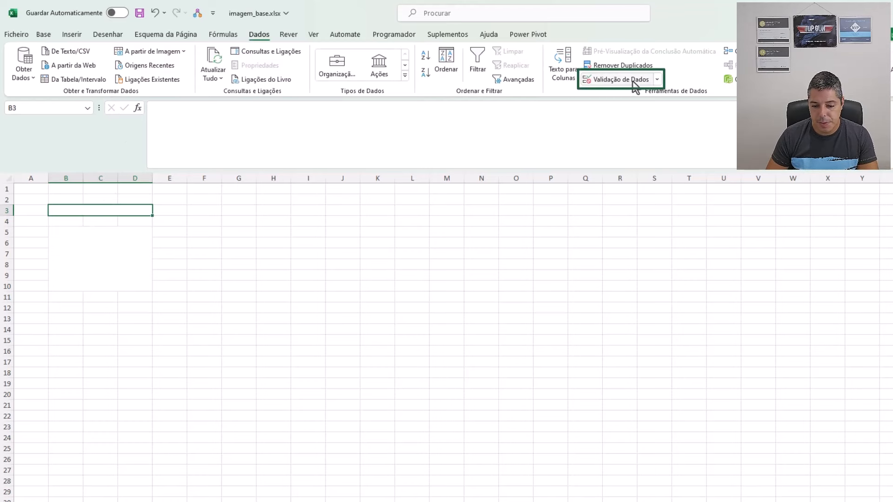
pyautogui.click(657, 80)
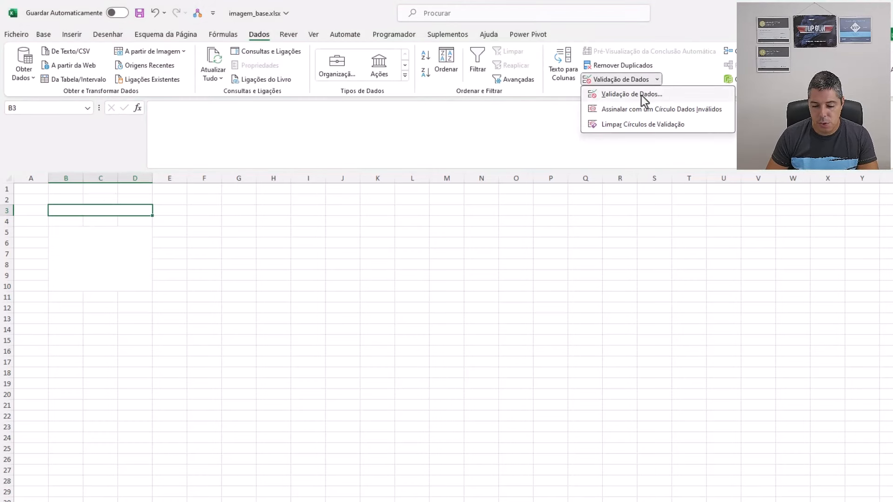
pyautogui.click(644, 97)
pyautogui.click(417, 314)
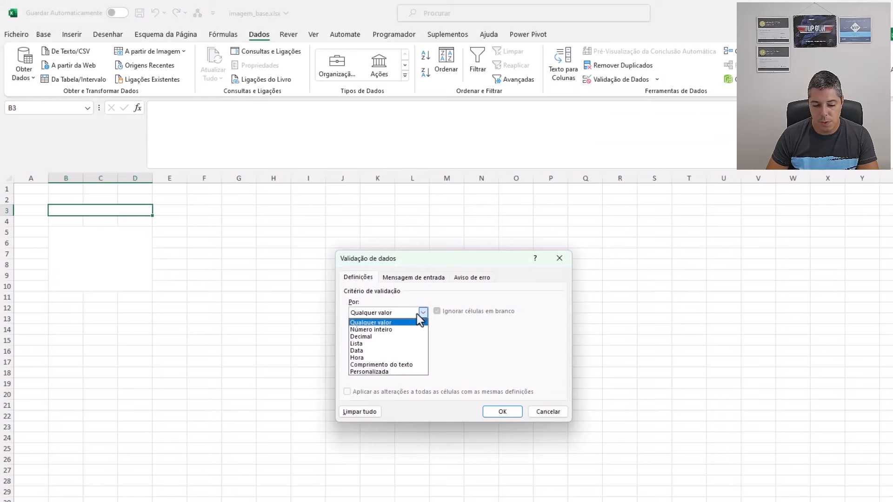
pyautogui.click(381, 345)
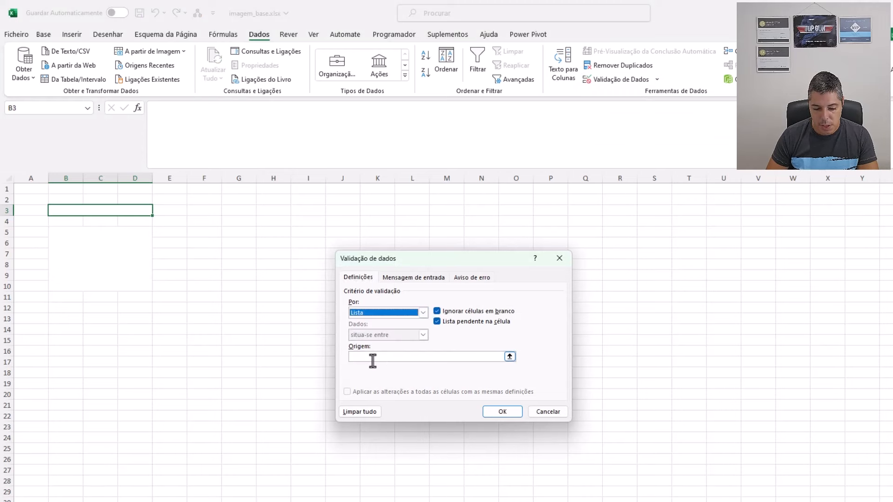
pyautogui.click(377, 357)
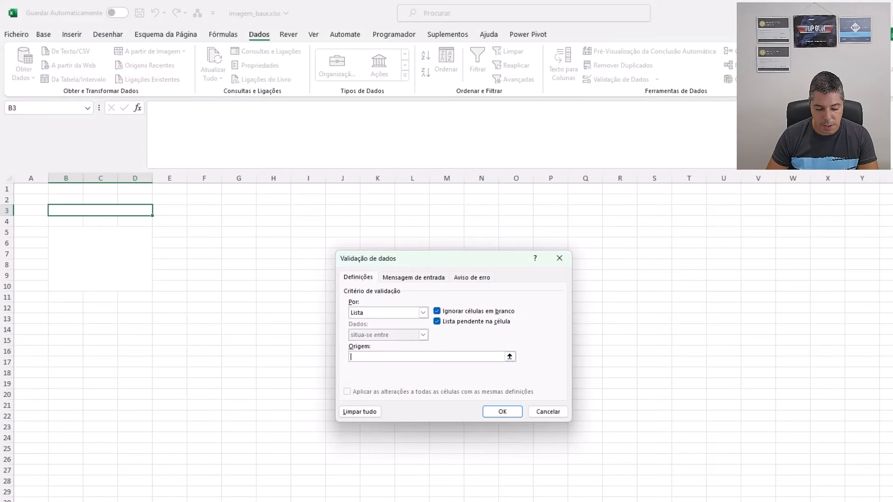
pyautogui.click(73, 240)
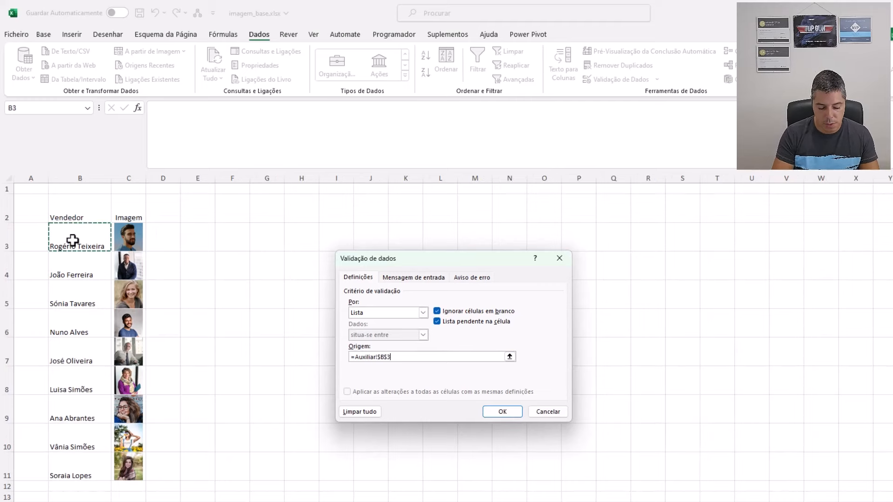
pyautogui.write('#')
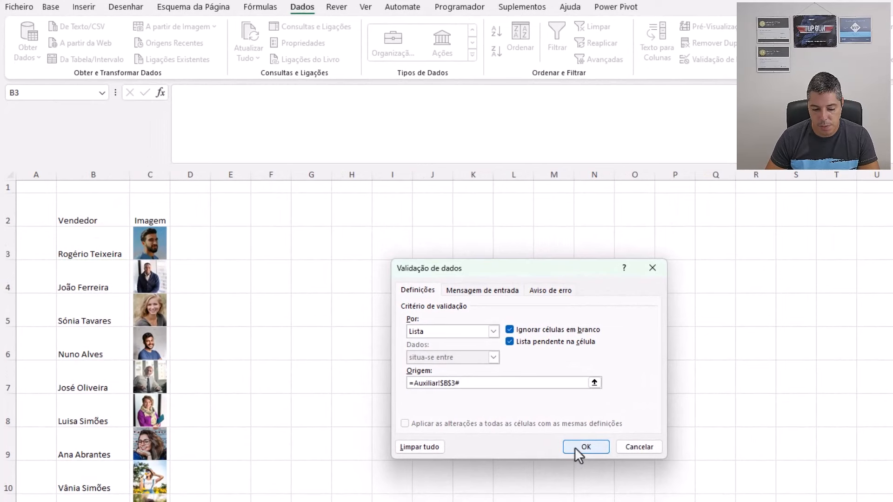
pyautogui.click(586, 447)
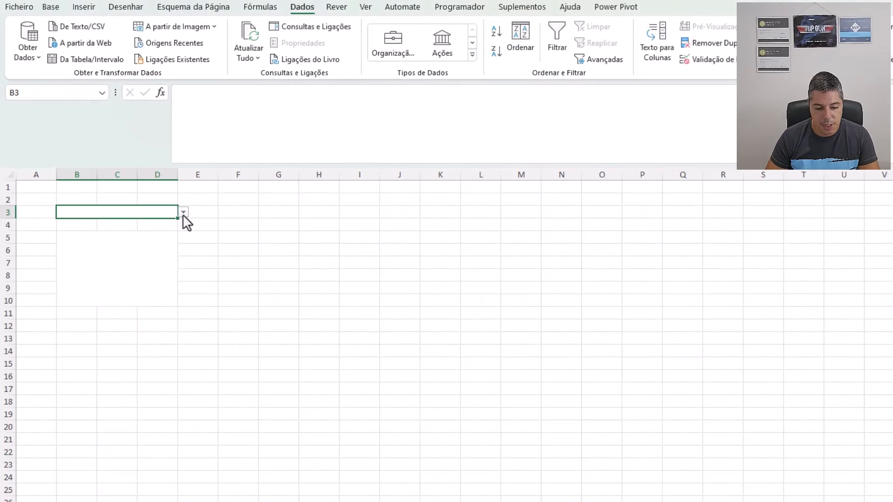
# - Test the list in B3 with the sixth and third sellers, reviewing the unique seller column on the Auxiliar sheet in between
pyautogui.click(183, 212)
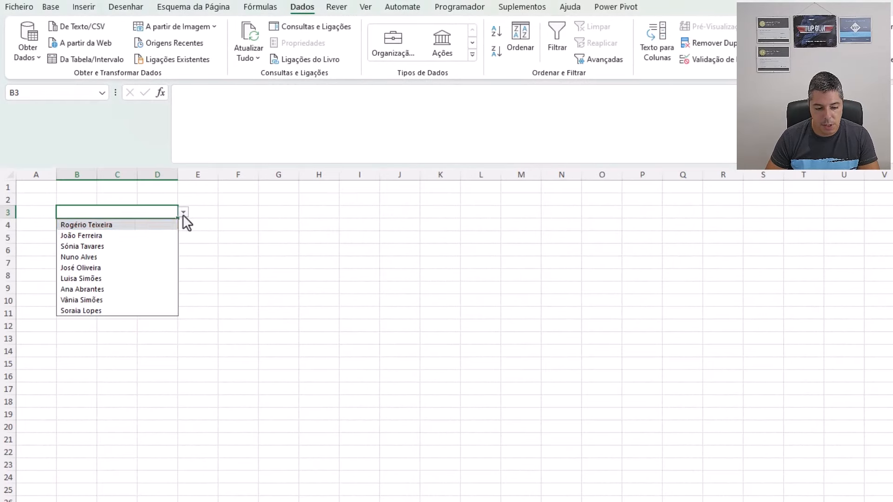
pyautogui.click(93, 278)
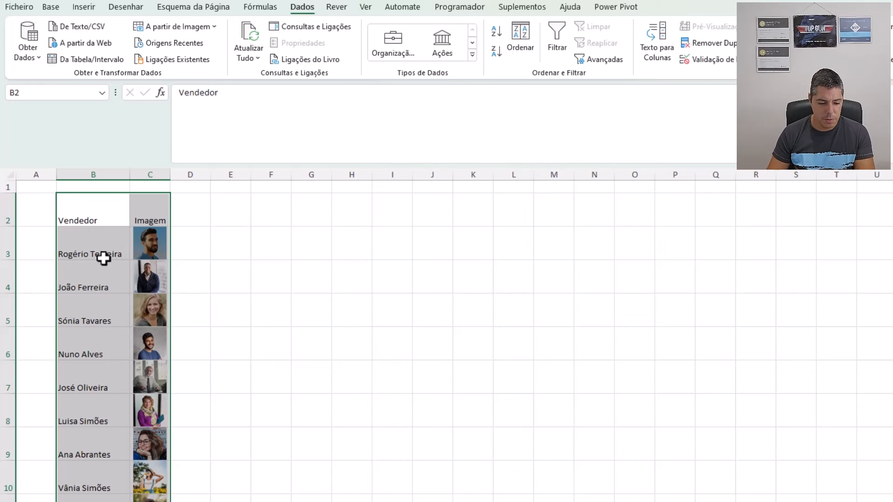
pyautogui.moveTo(100, 254); pyautogui.dragTo(64, 498)
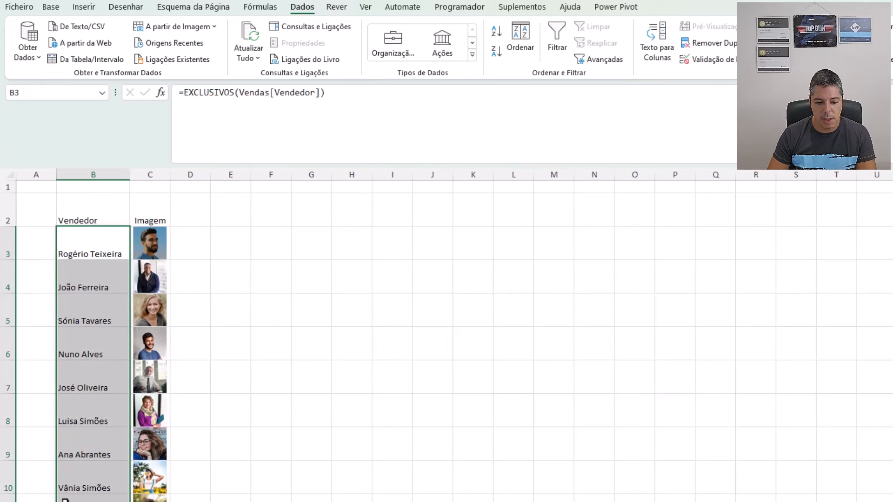
pyautogui.moveTo(77, 500); pyautogui.dragTo(91, 255)
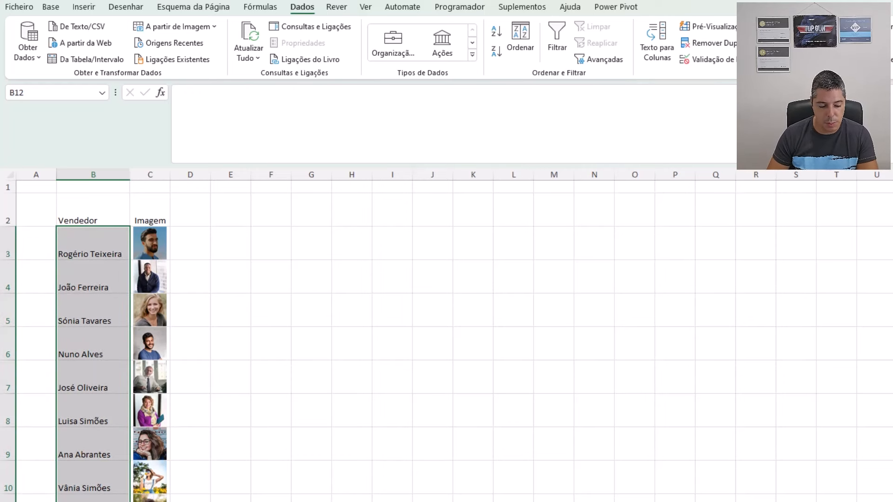
pyautogui.moveTo(114, 237); pyautogui.dragTo(103, 473)
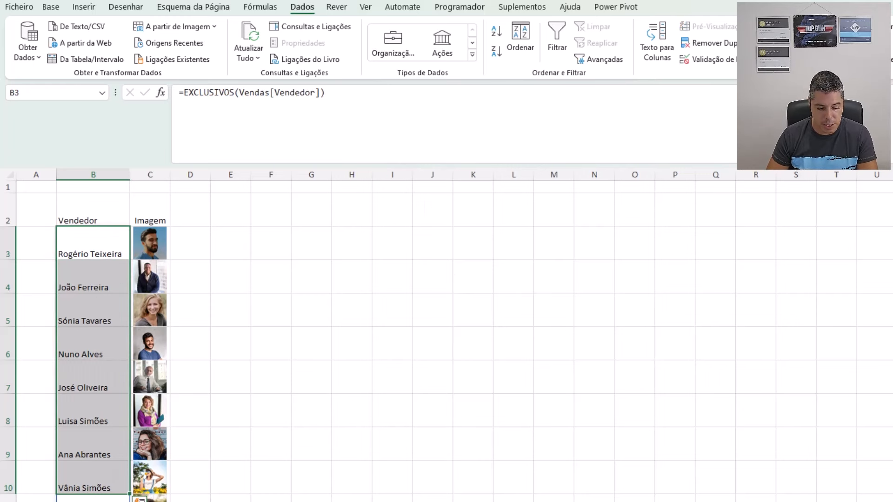
pyautogui.click(158, 501)
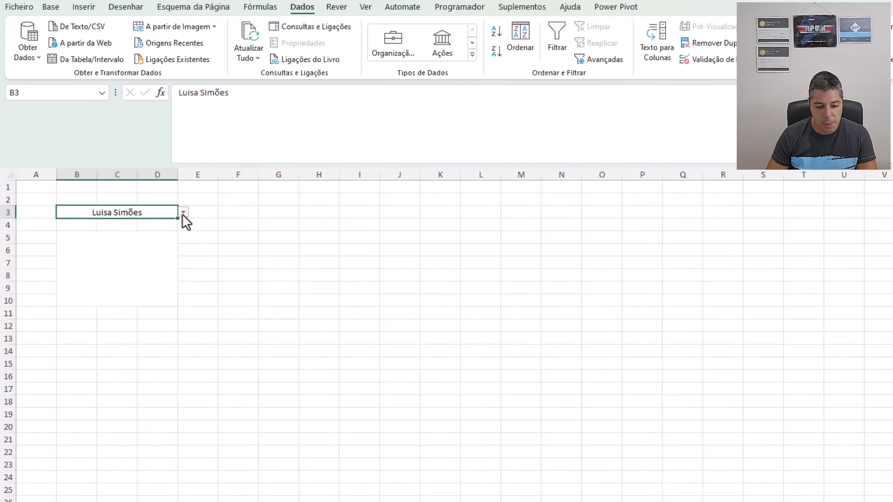
pyautogui.click(183, 212)
pyautogui.click(106, 248)
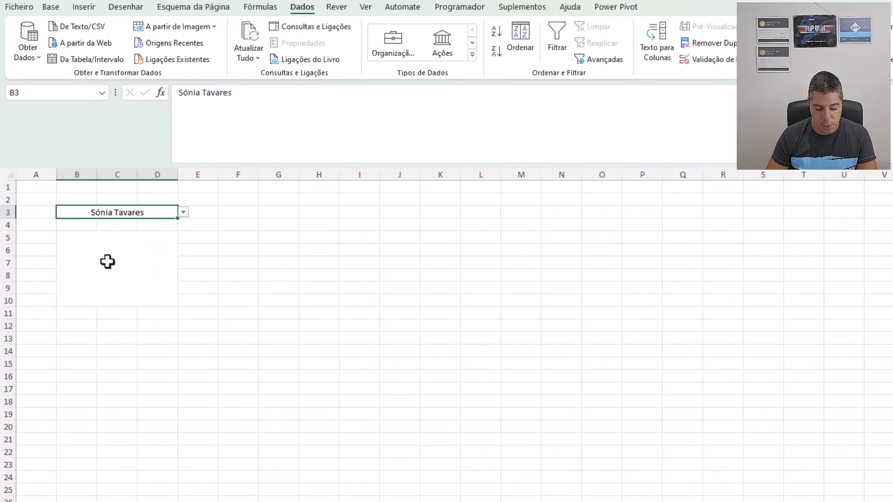
# - Enter =PROCV(B3;Auxiliar!B3:C11;2;0) in merged cell B5 to return the selected seller's picture
pyautogui.click(108, 262)
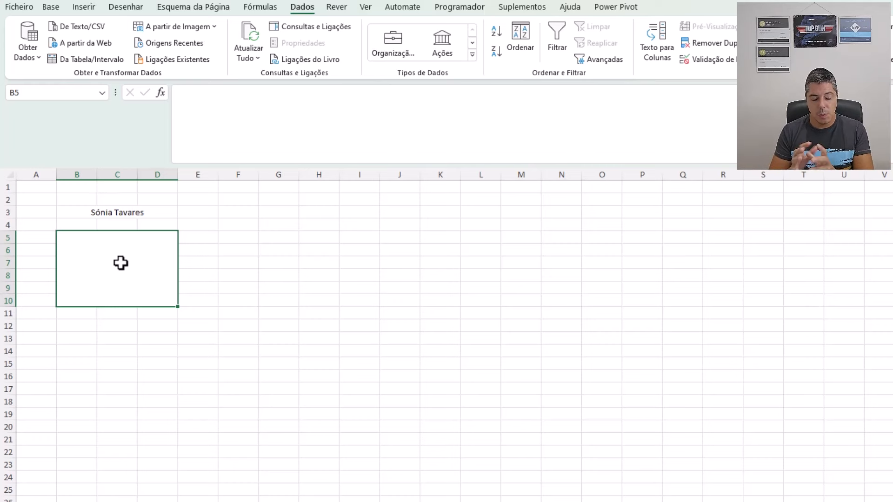
pyautogui.write('=PRO')
pyautogui.press('Down')
pyautogui.press('Down')
pyautogui.press('Down')
pyautogui.press('Down')
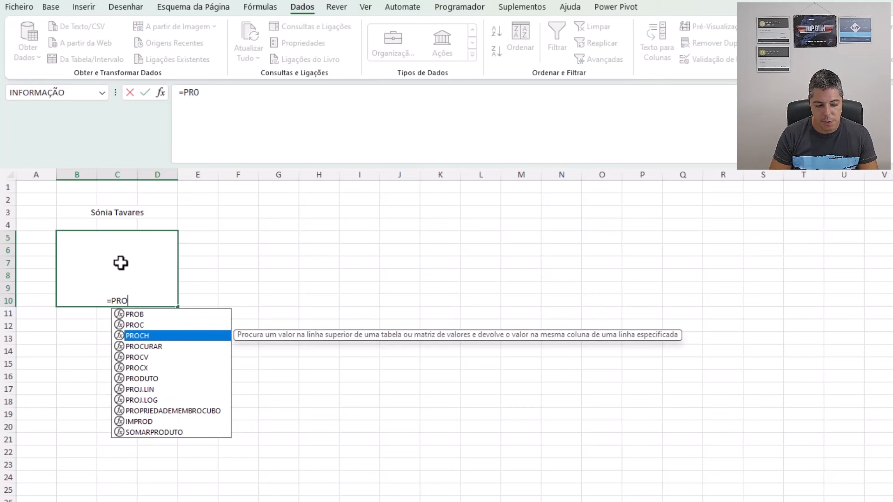
pyautogui.press('Tab')
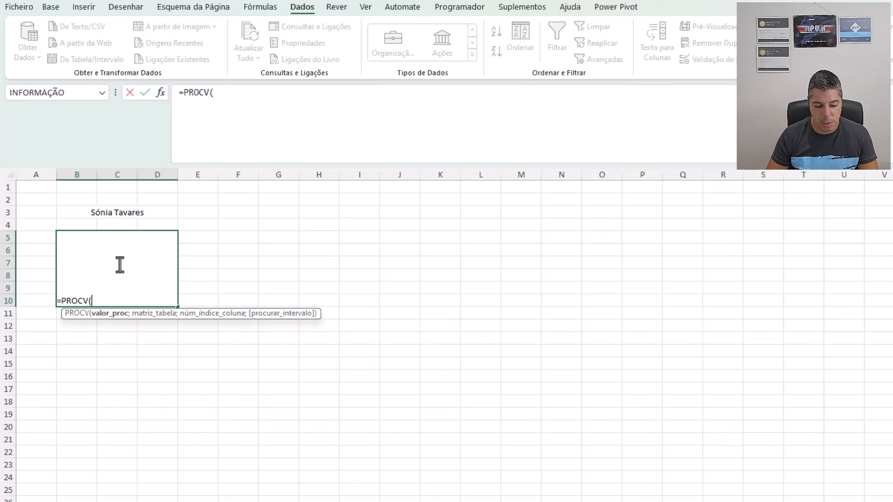
pyautogui.click(93, 211)
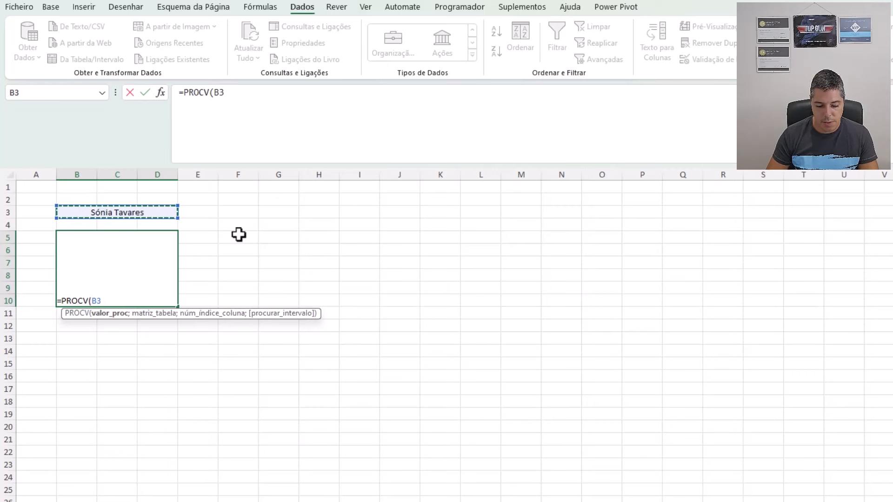
pyautogui.write(';')
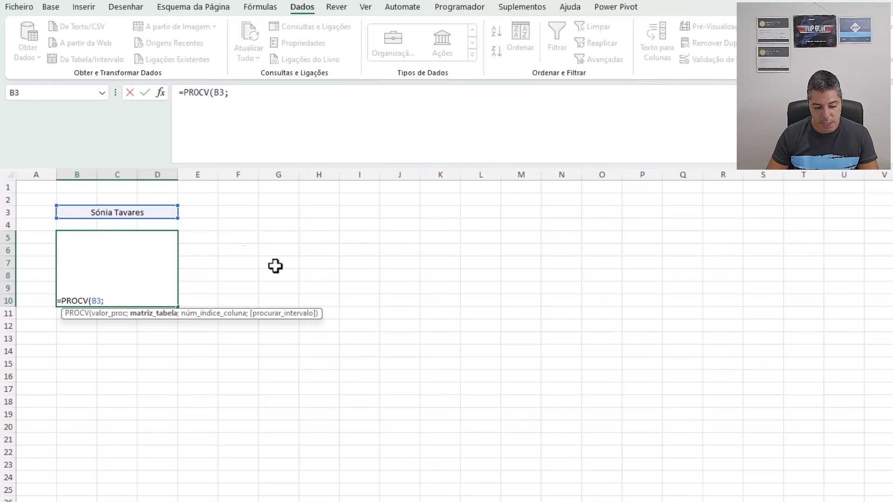
pyautogui.click(179, 498)
pyautogui.moveTo(79, 233); pyautogui.dragTo(146, 501)
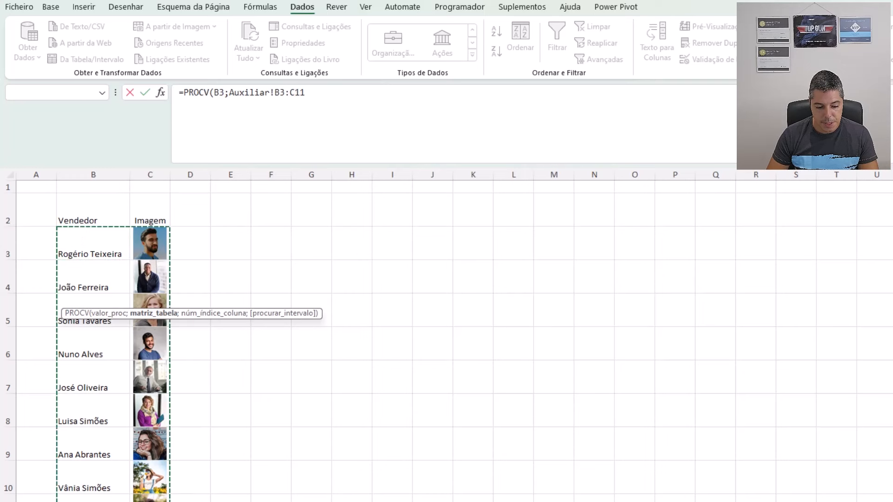
pyautogui.write(';2')
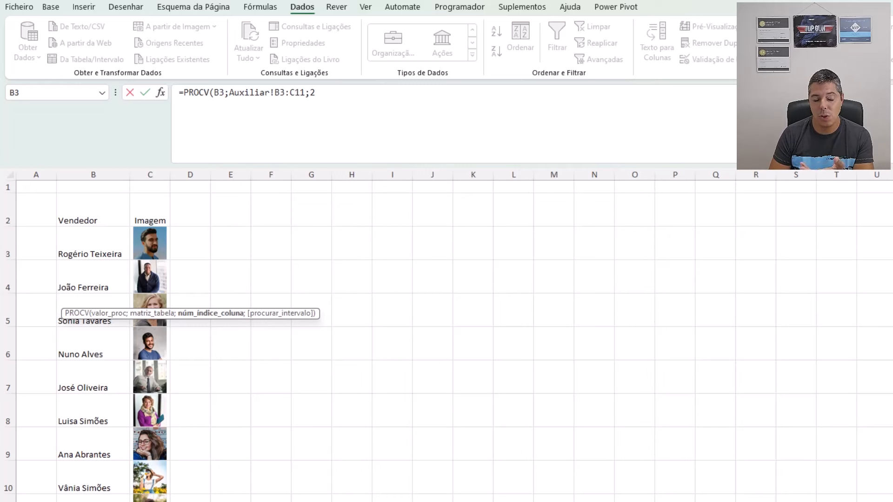
pyautogui.write(';0')
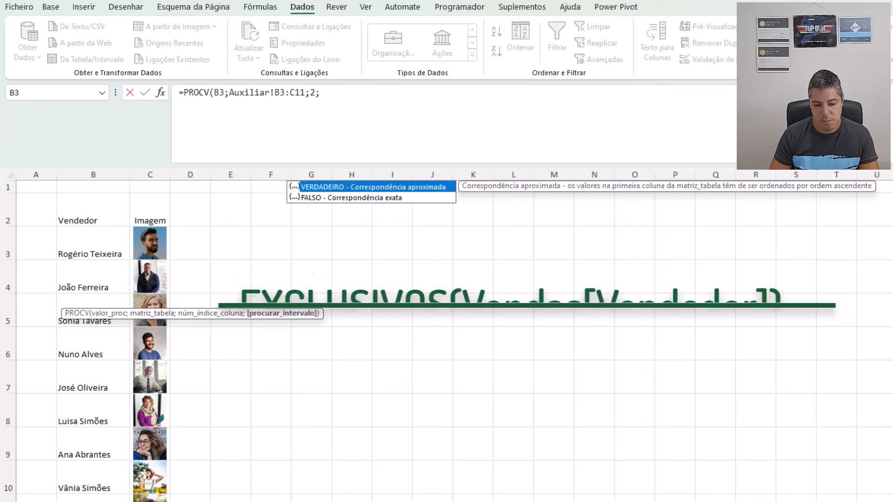
pyautogui.write(')')
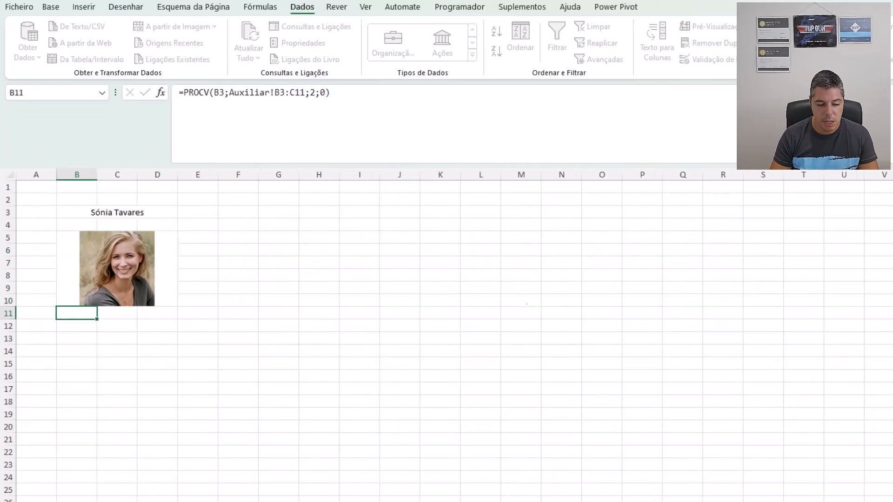
# - Increase the height of rows 5 to 10 just enough for the picture to fill the merged block B5:D10 without a gap
pyautogui.click(171, 267)
pyautogui.moveTo(8, 236); pyautogui.dragTo(7, 317)
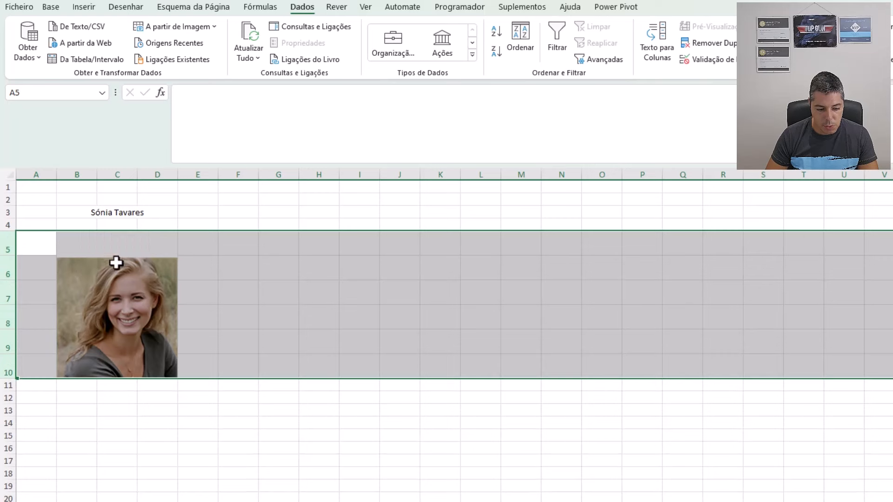
pyautogui.click(215, 245)
pyautogui.click(124, 244)
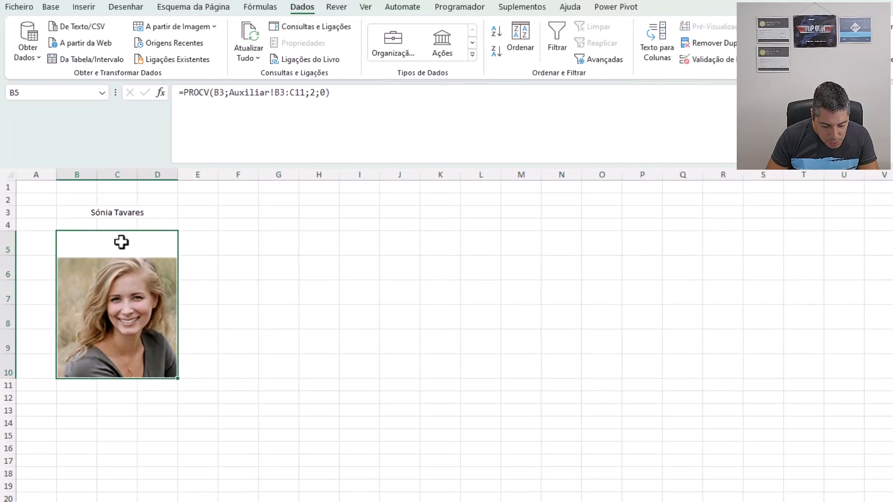
pyautogui.moveTo(7, 240); pyautogui.dragTo(7, 373)
pyautogui.click(247, 297)
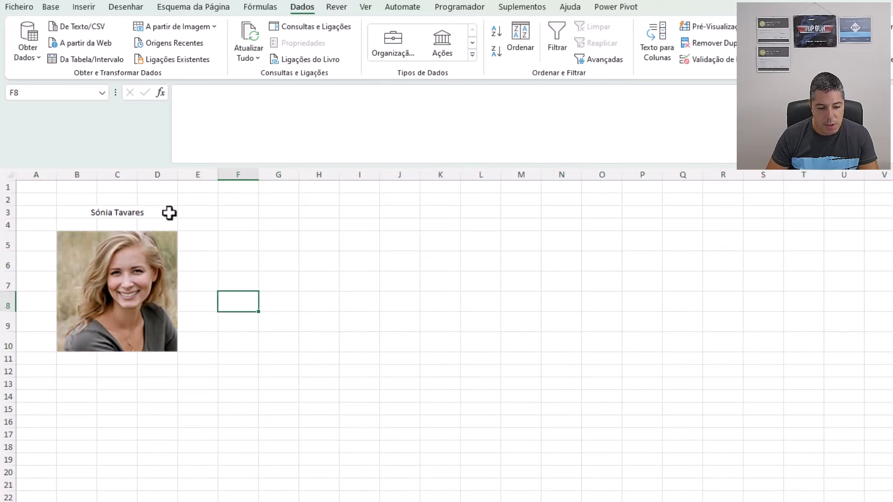
# - Select the first seller from the list in B3 to update the picture
pyautogui.click(144, 211)
pyautogui.click(183, 212)
pyautogui.click(128, 226)
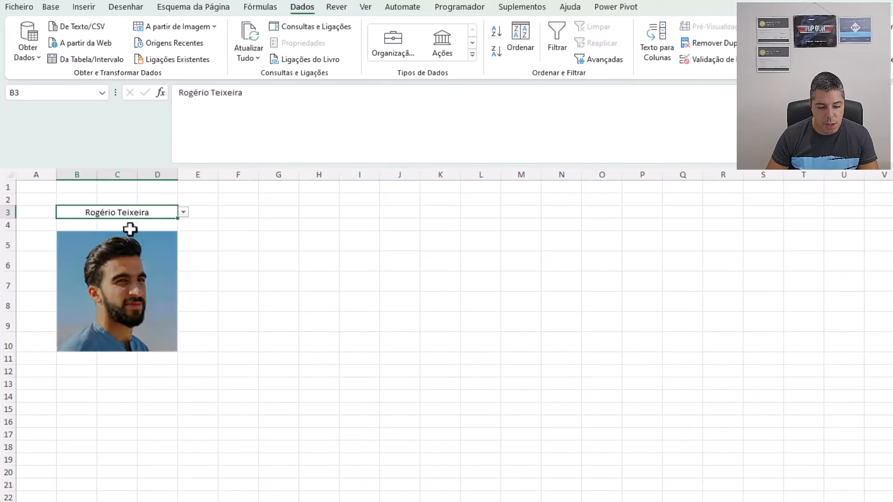
# - Select the sixth seller from the list in B3 and compare the picture with that seller's row on the Auxiliar sheet
pyautogui.click(184, 212)
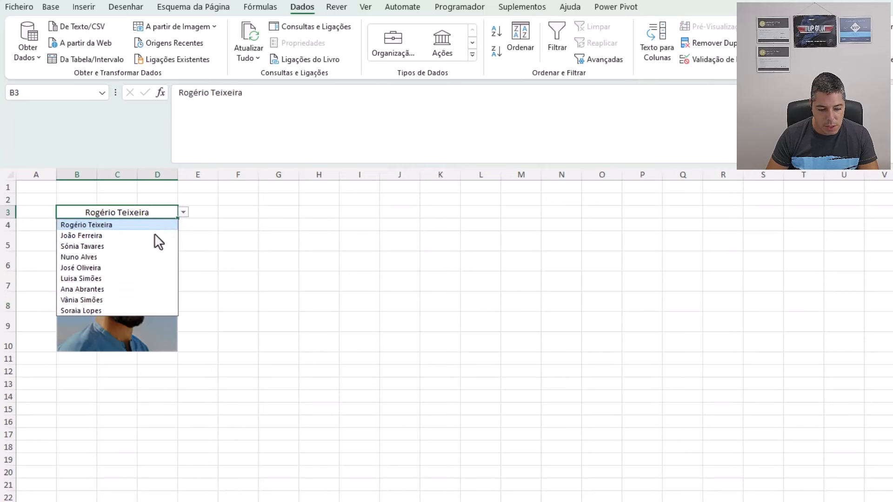
pyautogui.click(105, 277)
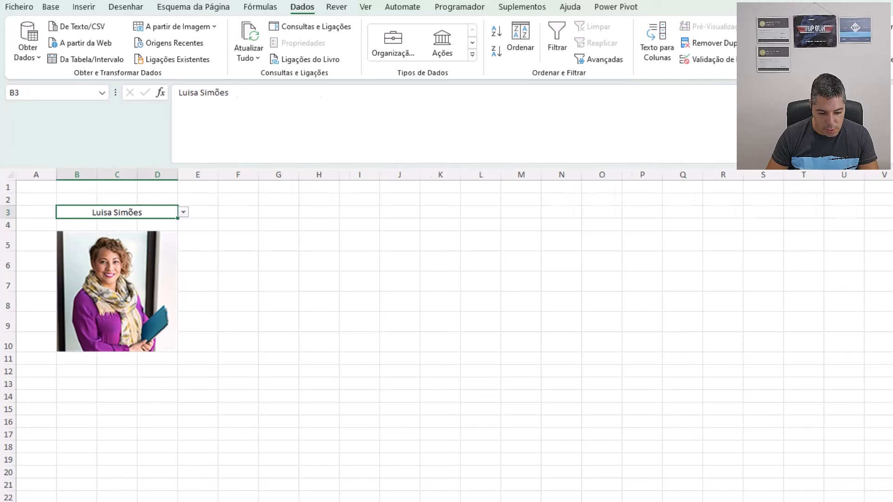
pyautogui.click(116, 501)
pyautogui.moveTo(101, 410); pyautogui.dragTo(148, 406)
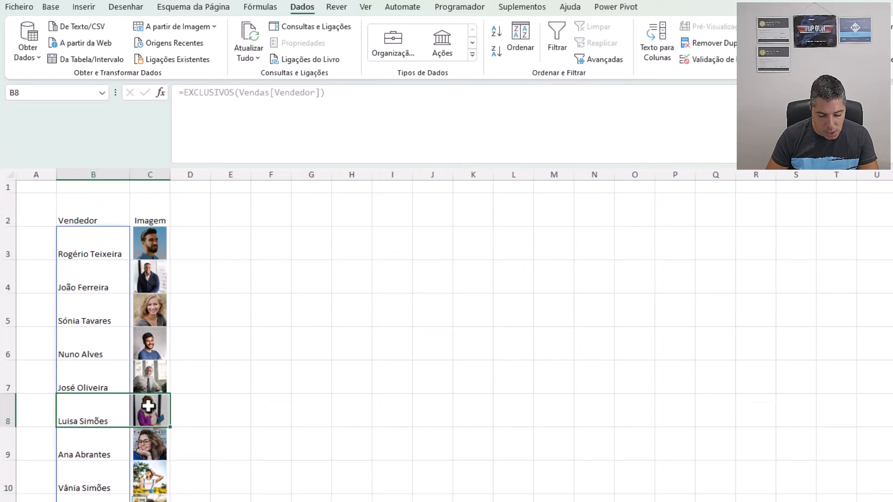
pyautogui.click(187, 501)
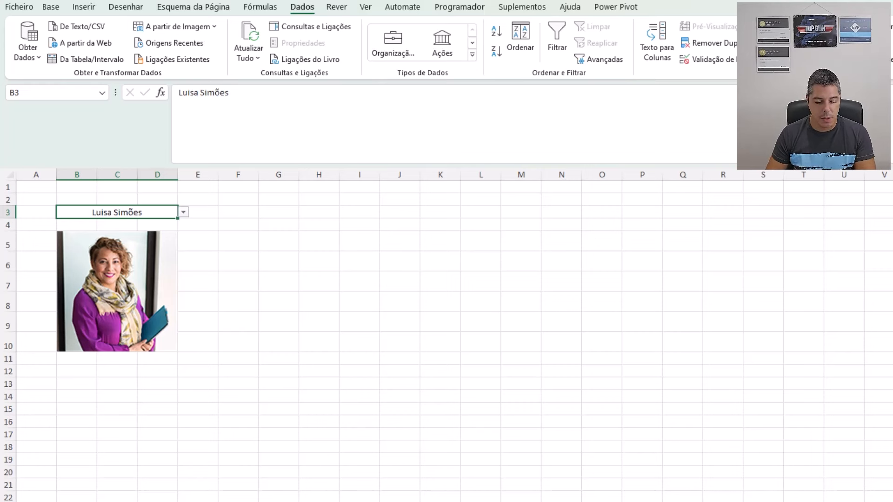
# - Copy the sales table's header row A1:H1 to F3 on the report sheet and widen columns F to M to fit the headings
pyautogui.hotkey('ctrl', 'pageup')
pyautogui.moveTo(46, 189); pyautogui.dragTo(497, 188)
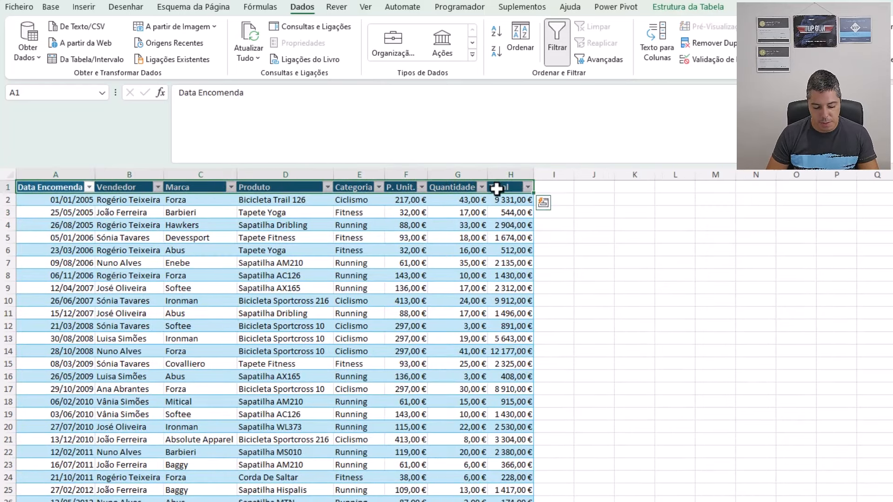
pyautogui.hotkey('ctrl', 'c')
pyautogui.hotkey('ctrl', 'pagedown')
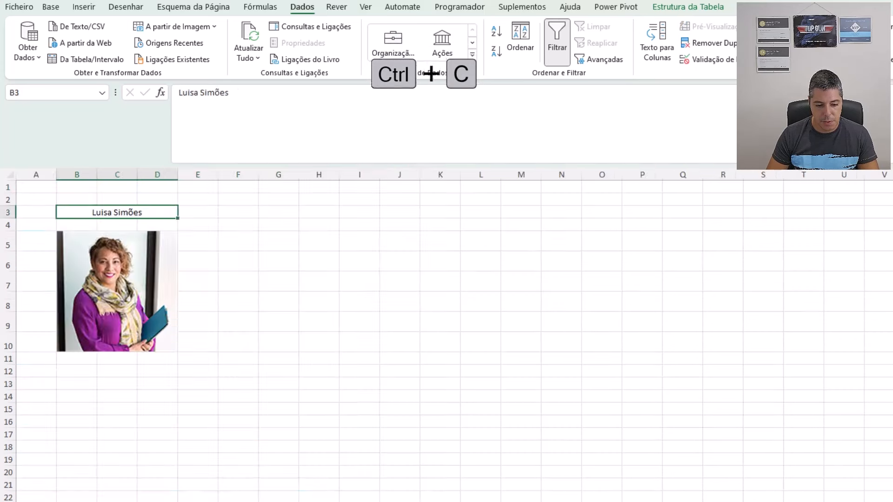
pyautogui.click(236, 214)
pyautogui.hotkey('ctrl', 'v')
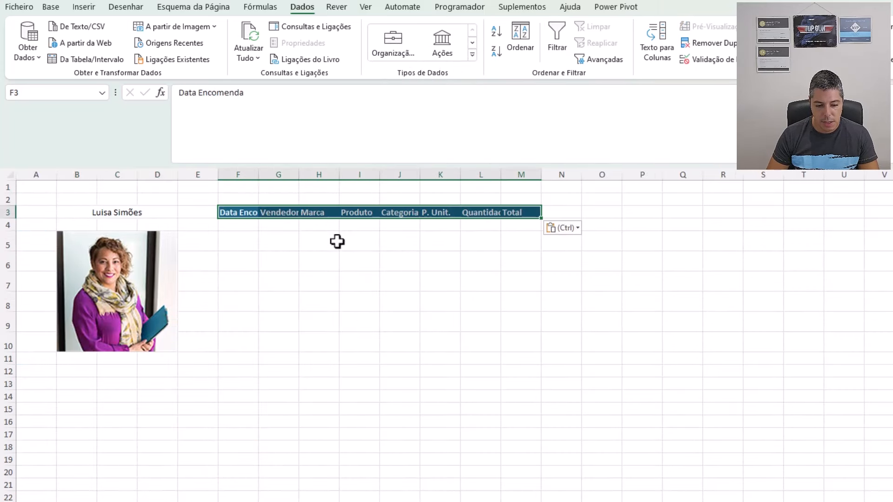
pyautogui.moveTo(246, 177); pyautogui.dragTo(532, 174)
pyautogui.click(528, 275)
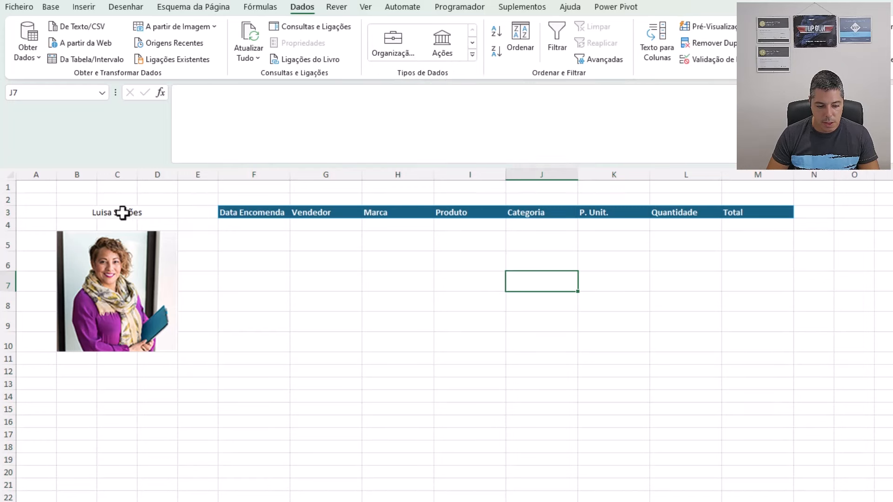
# - Fill merged cell B3 with the same dark blue theme colour as the pasted headers
pyautogui.click(140, 212)
pyautogui.click(52, 7)
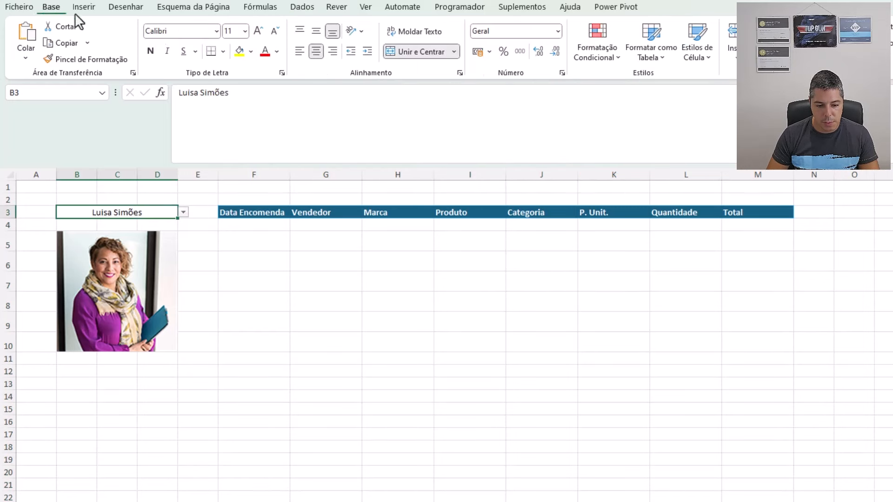
pyautogui.click(251, 51)
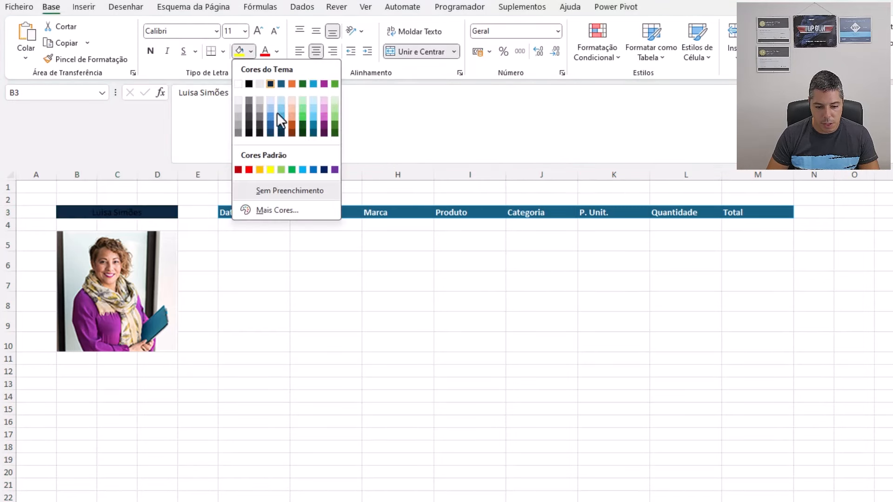
pyautogui.click(280, 84)
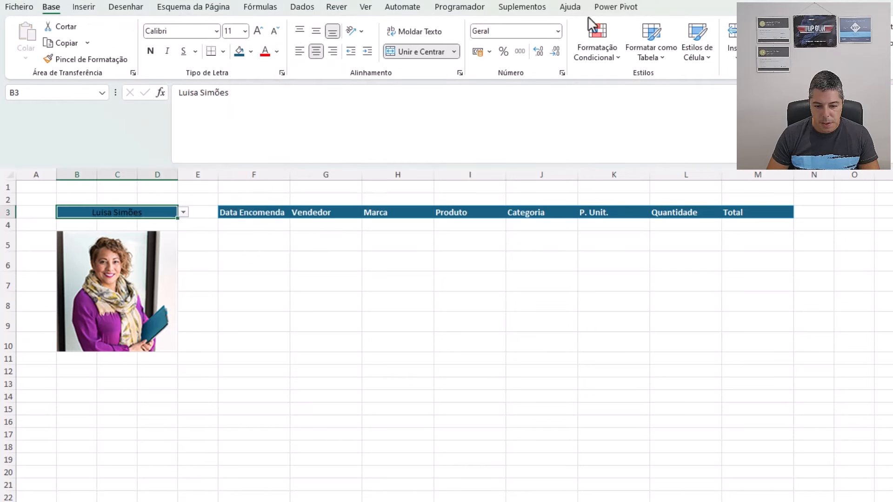
# - Apply outside borders to B3 in a lighter blue theme tint
pyautogui.click(222, 51)
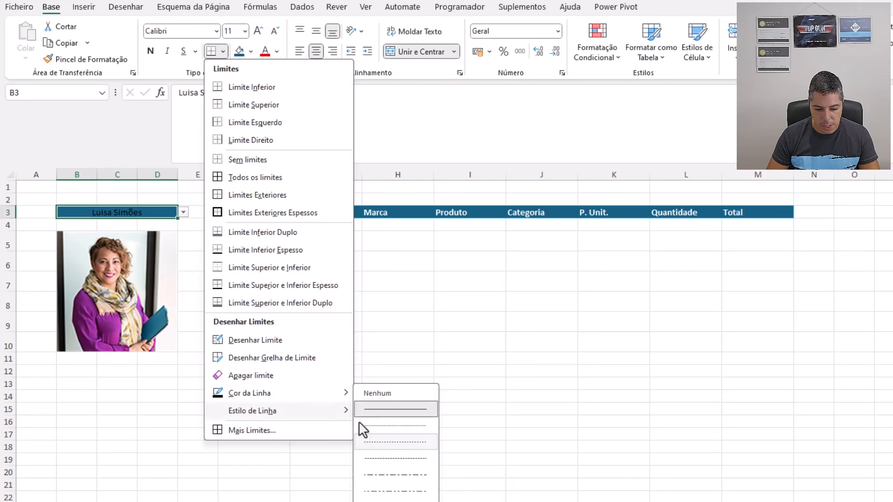
pyautogui.moveTo(310, 393)
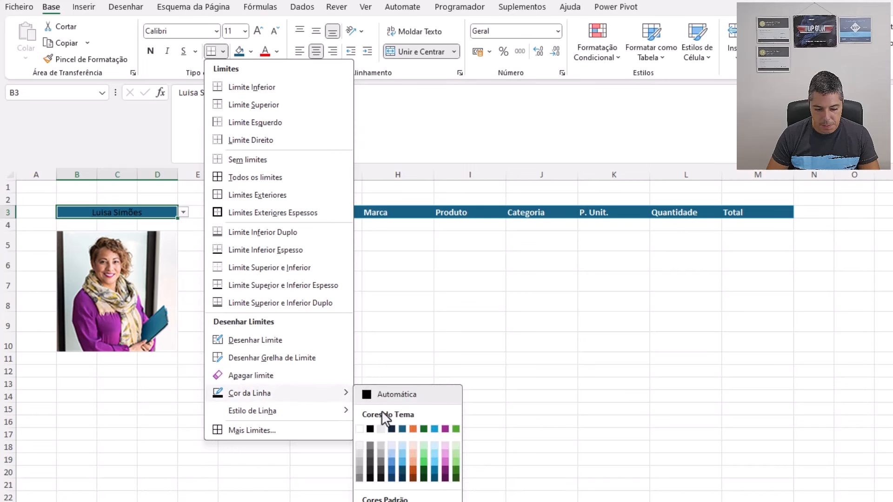
pyautogui.click(401, 460)
pyautogui.click(223, 51)
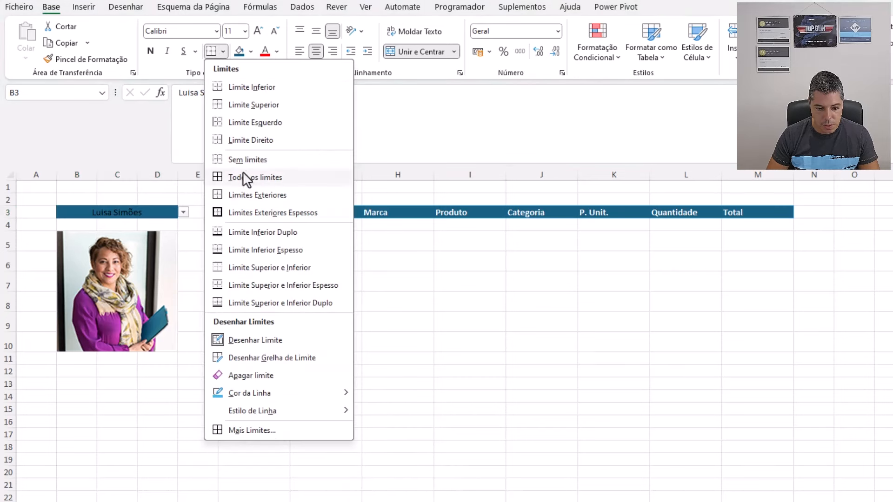
pyautogui.click(247, 193)
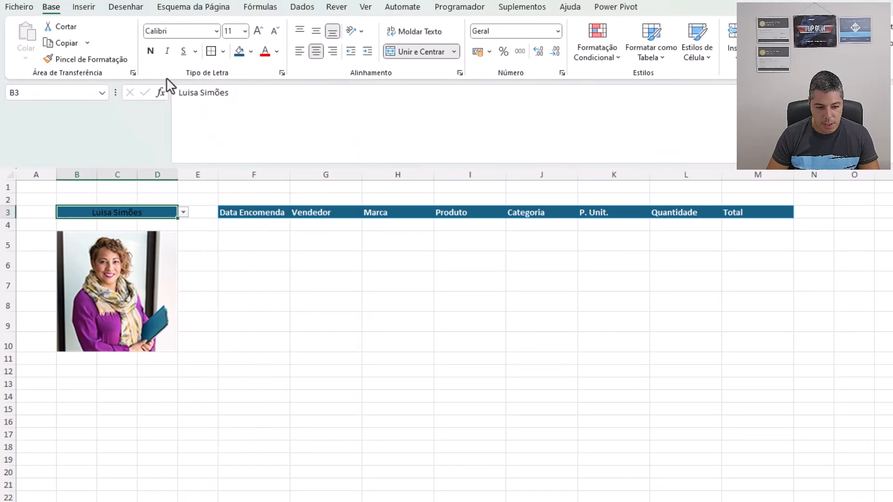
# - Make the seller name in B3 bold and white
pyautogui.click(151, 51)
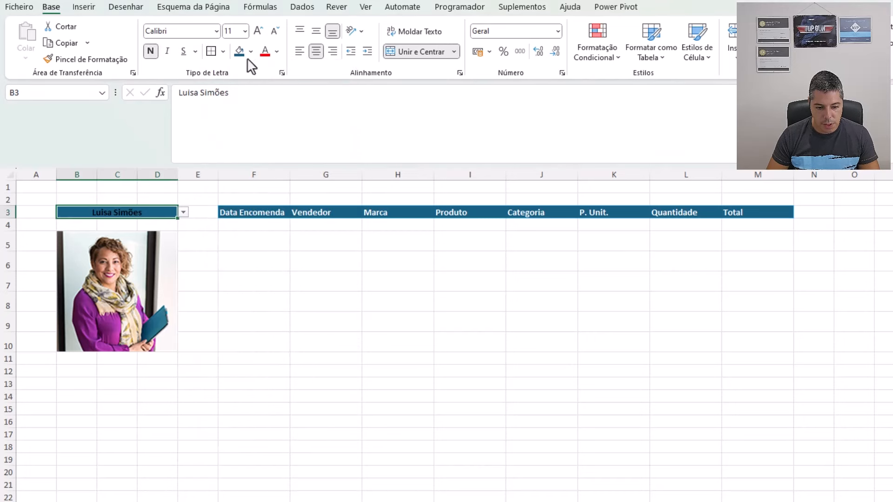
pyautogui.click(277, 52)
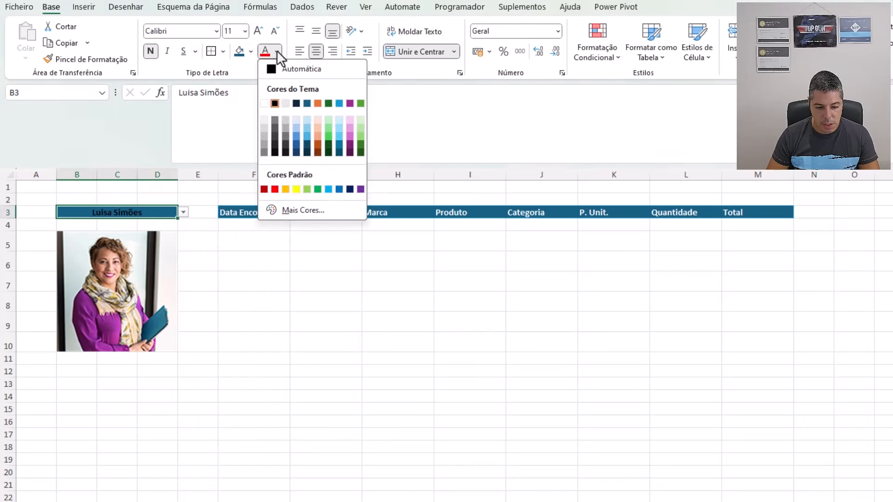
pyautogui.click(269, 100)
# - Increase the height of row 3 and centre the contents of B3 and F3:M3 vertically
pyautogui.click(3, 213)
pyautogui.moveTo(8, 218); pyautogui.dragTo(10, 227)
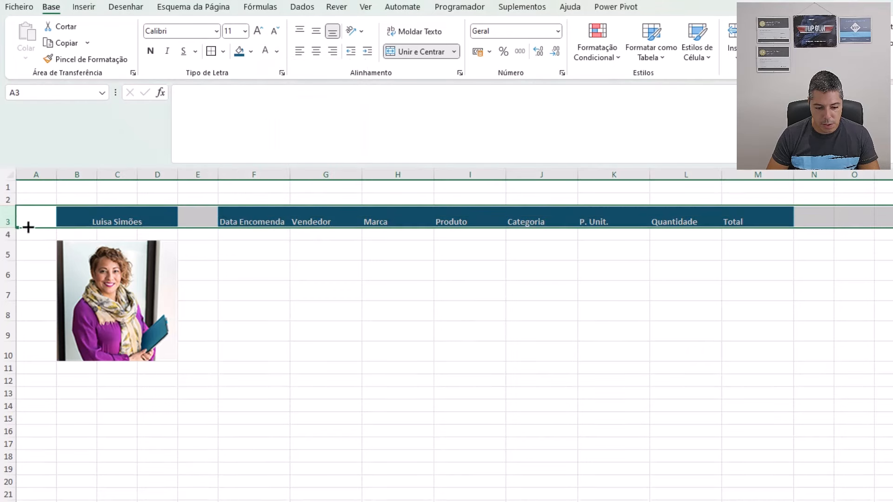
pyautogui.click(284, 313)
pyautogui.click(112, 217)
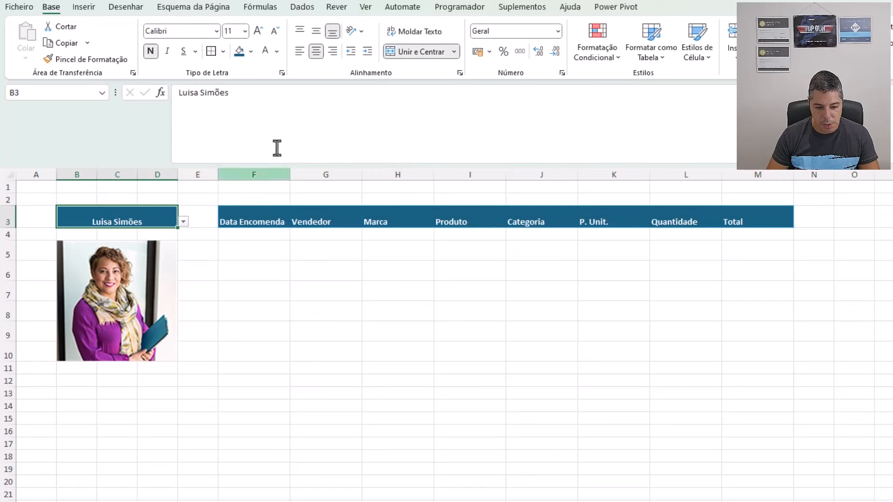
pyautogui.click(320, 32)
pyautogui.moveTo(255, 216); pyautogui.dragTo(735, 216)
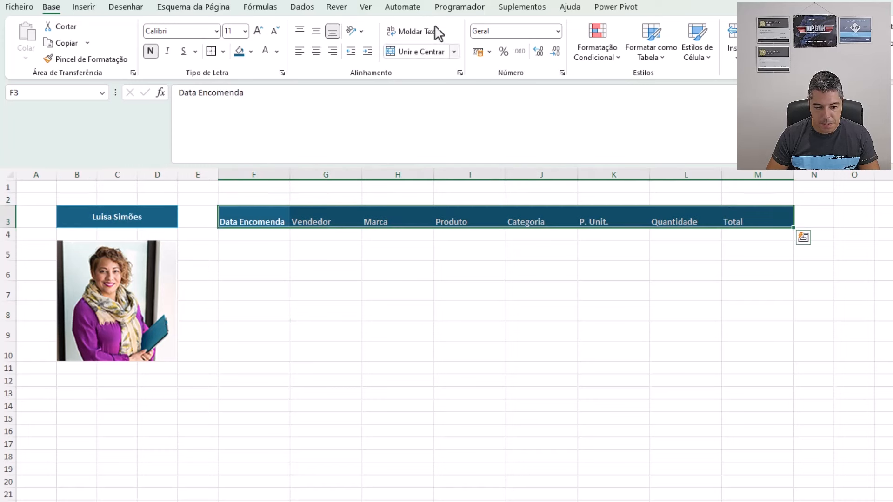
pyautogui.click(317, 33)
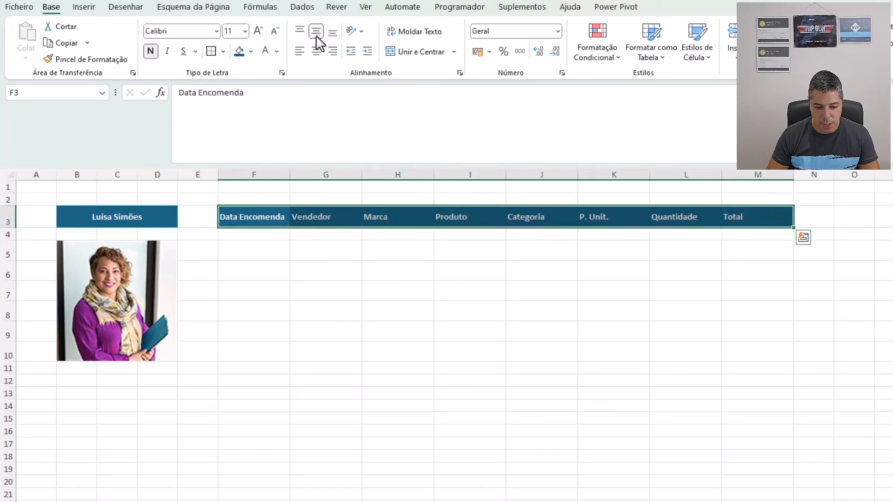
# - Enter =FILTRAR(Vendas;Vendas[Vendedor]=B3) in F5 to list the selected seller's sales
pyautogui.click(259, 249)
pyautogui.write('=FIL')
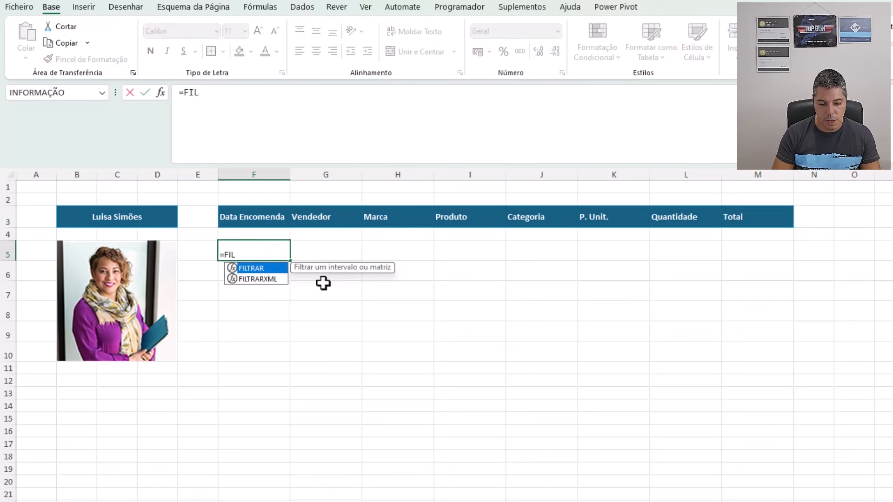
pyautogui.press('Tab')
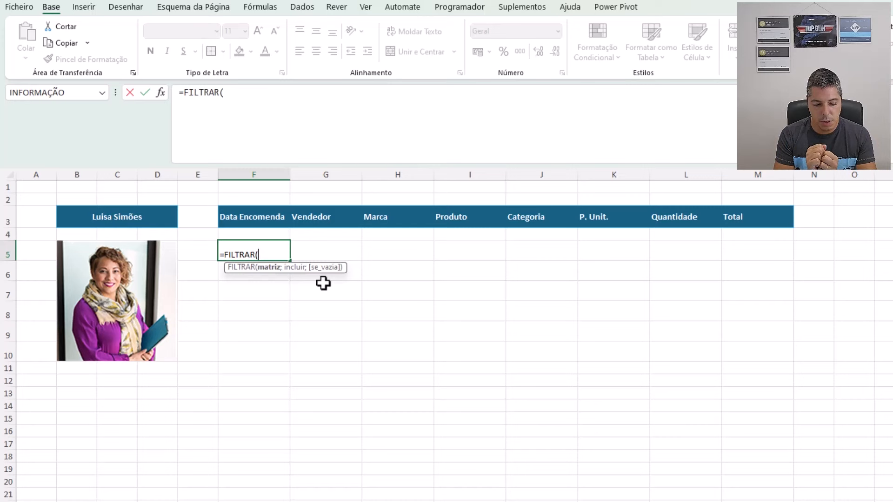
pyautogui.write('Vendas')
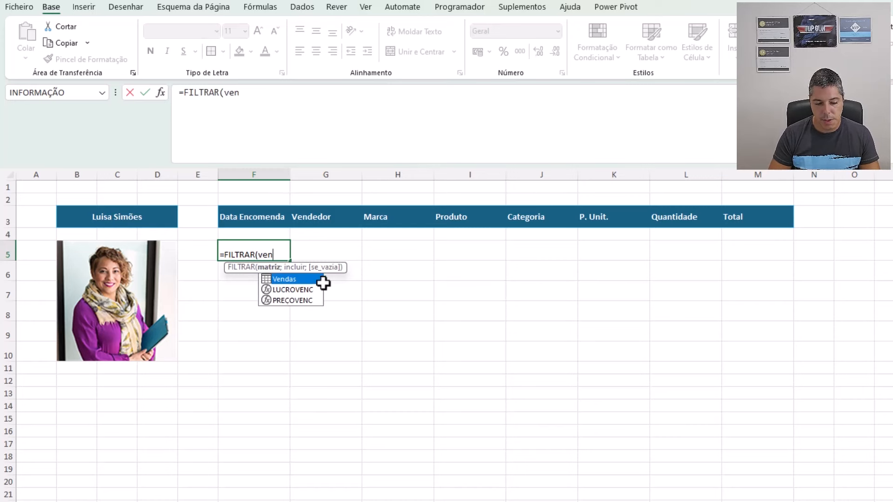
pyautogui.write(';')
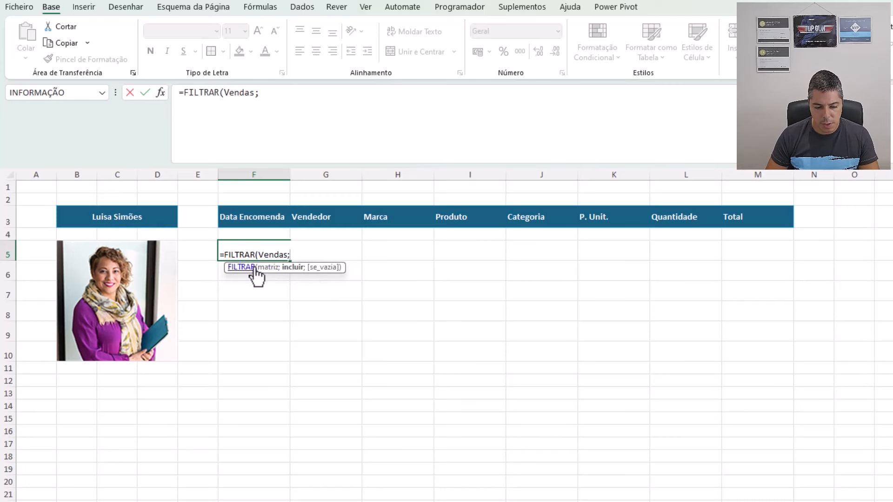
pyautogui.write('ven')
pyautogui.doubleClick(334, 281)
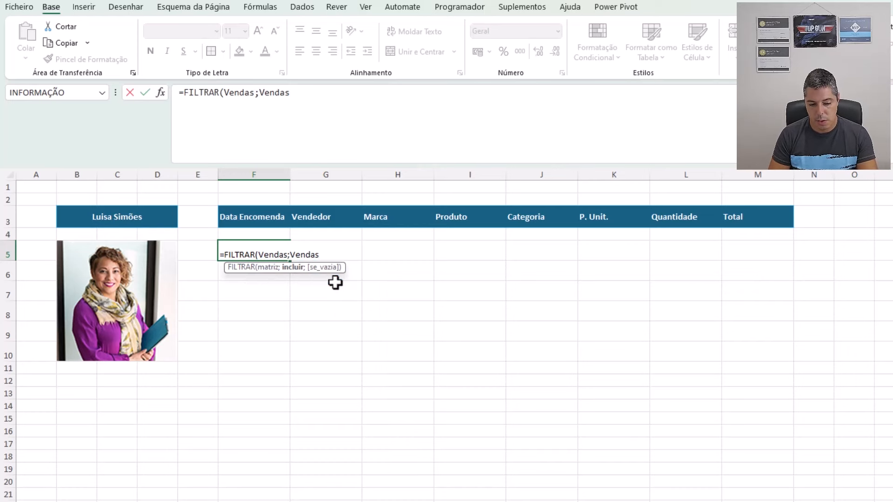
pyautogui.write('[')
pyautogui.press('Down')
pyautogui.press('Down')
pyautogui.press('Tab')
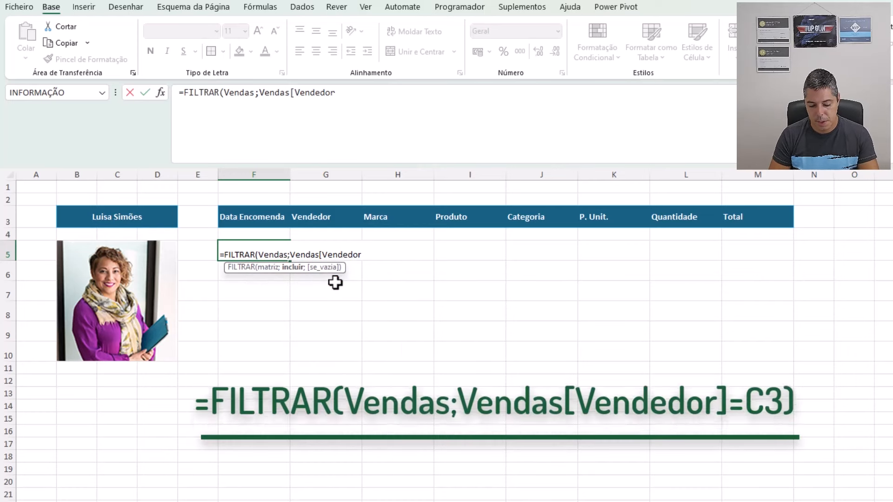
pyautogui.write(']=')
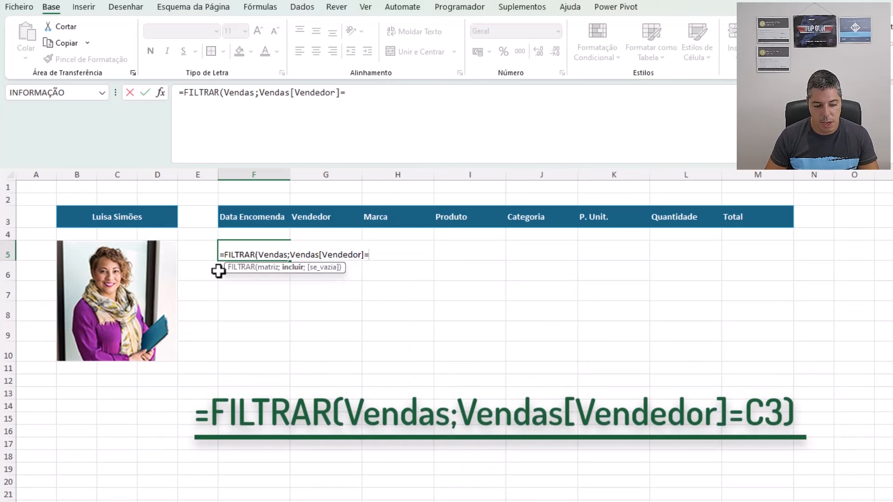
pyautogui.click(101, 217)
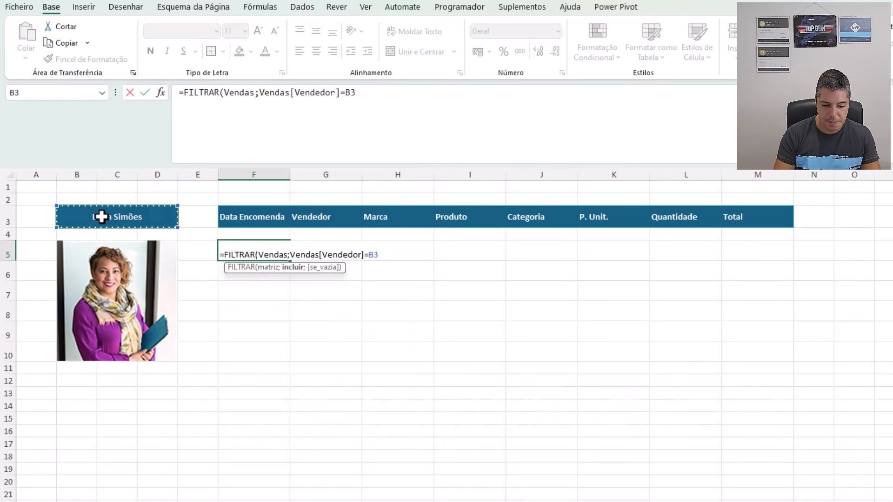
pyautogui.write(')')
pyautogui.press('Return')
pyautogui.press('Up')
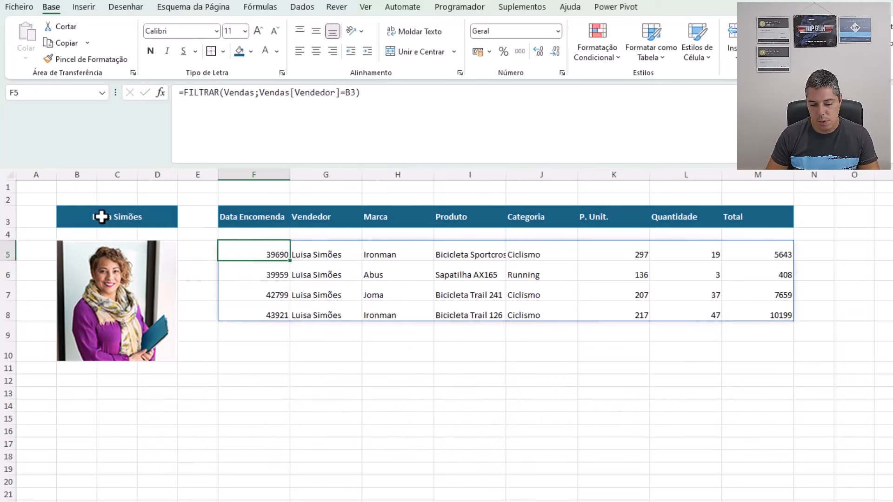
# - Format the order dates in column F from row 5 down as Data Abreviada
pyautogui.moveTo(259, 253); pyautogui.dragTo(259, 501)
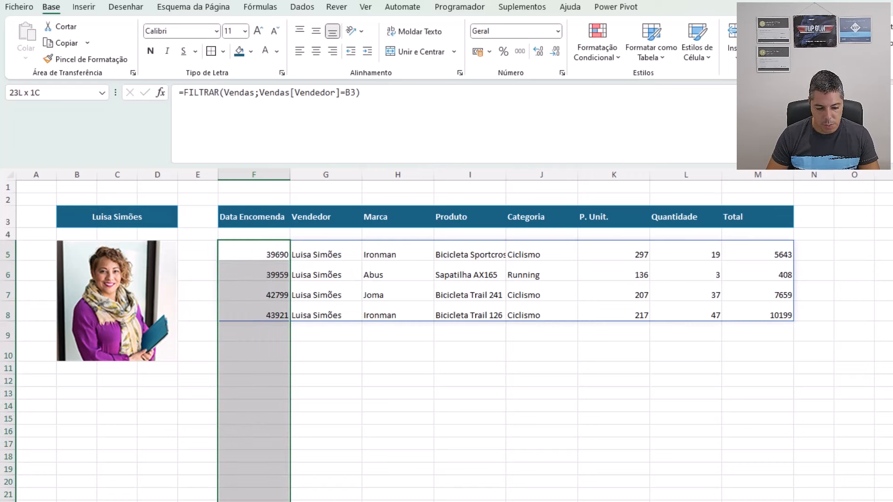
pyautogui.click(558, 31)
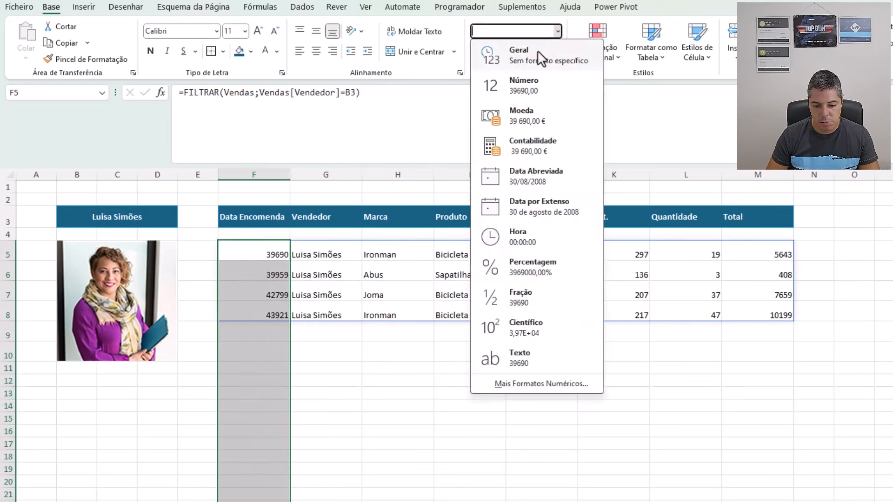
pyautogui.click(540, 179)
# - Format columns K to M from row 5 down as Moeda
pyautogui.moveTo(630, 254); pyautogui.dragTo(768, 501)
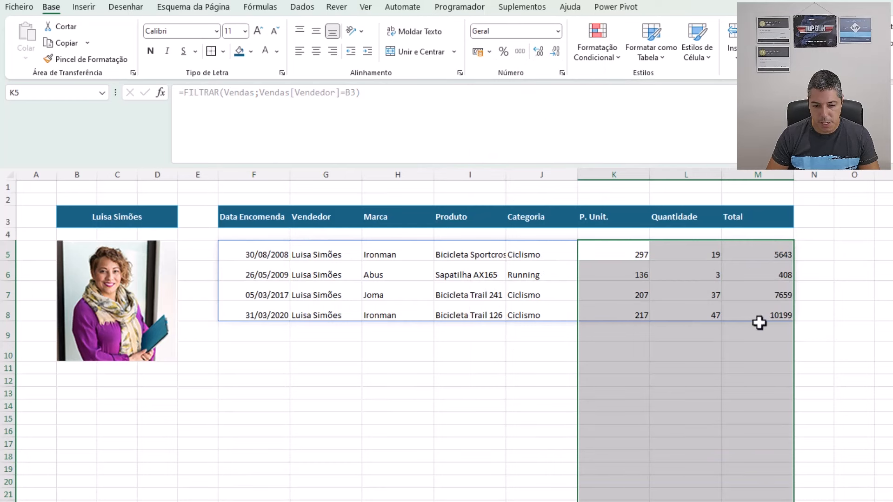
pyautogui.click(558, 31)
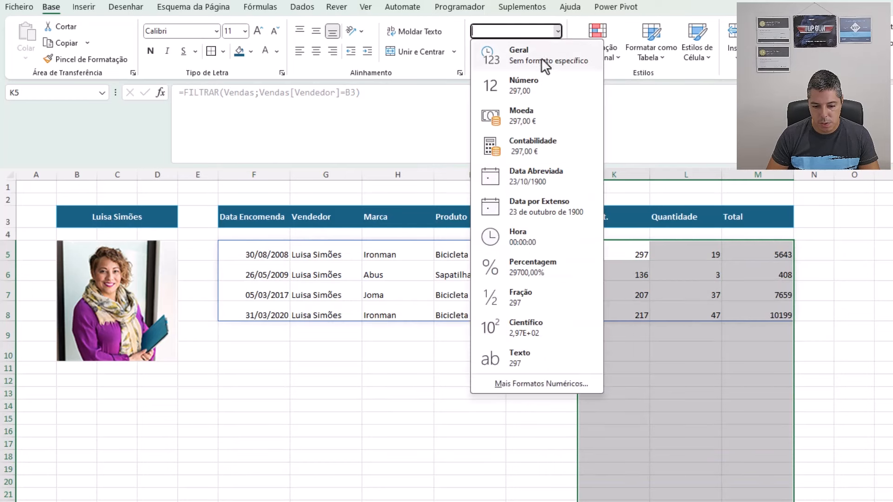
pyautogui.click(535, 120)
pyautogui.click(718, 294)
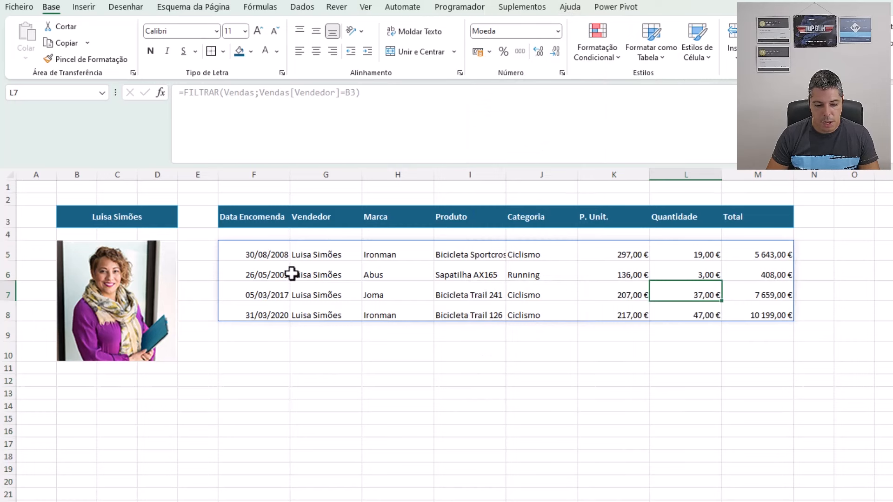
# - Switch the seller in B3 to the third and then the second name in the dropdown list
pyautogui.click(172, 216)
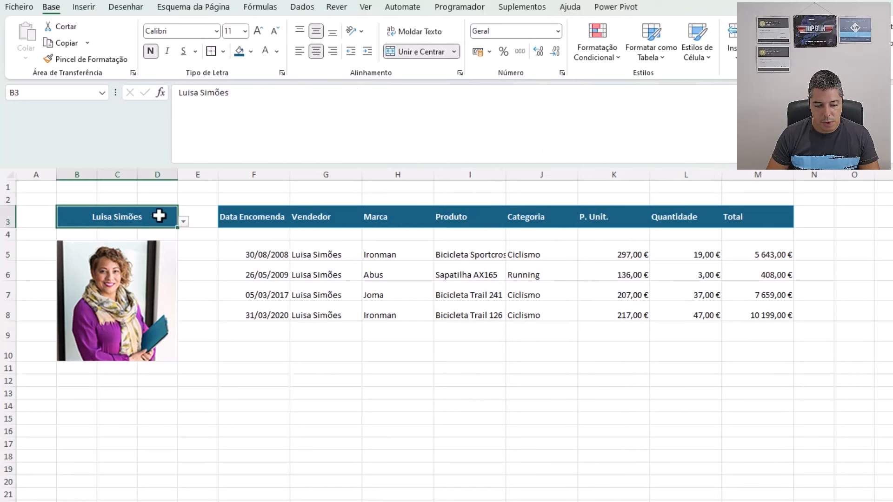
pyautogui.click(182, 223)
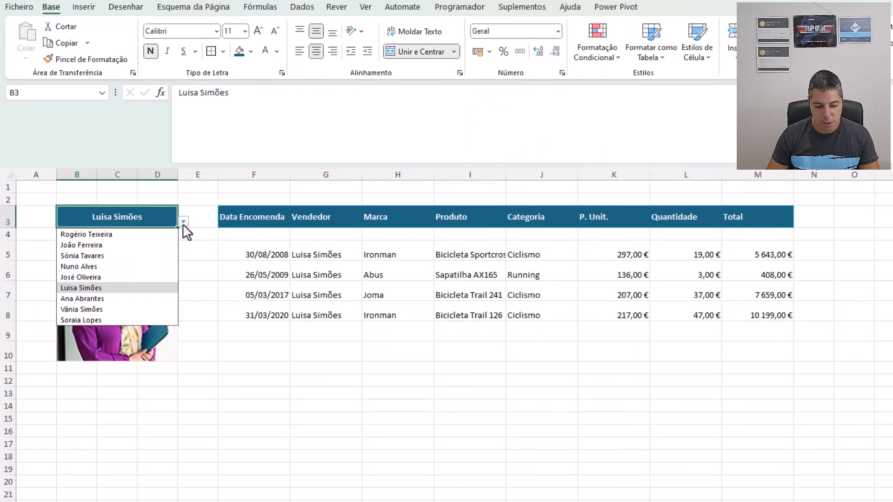
pyautogui.click(120, 255)
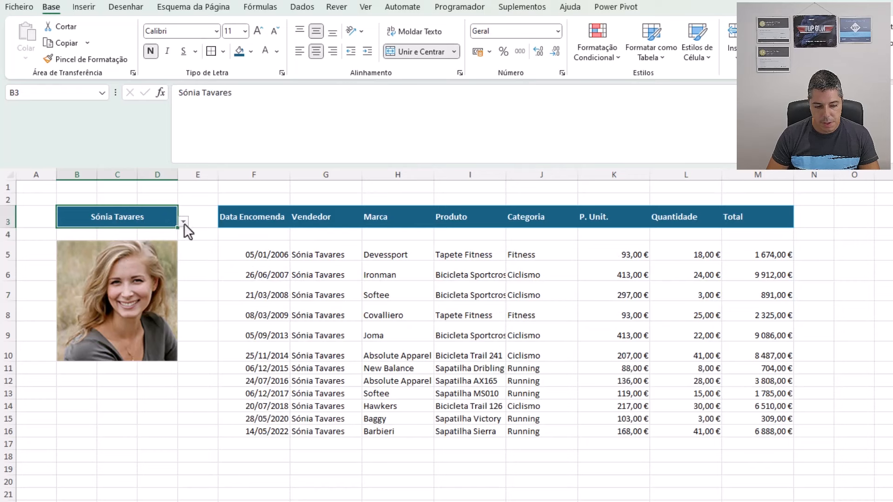
pyautogui.click(183, 222)
pyautogui.click(103, 245)
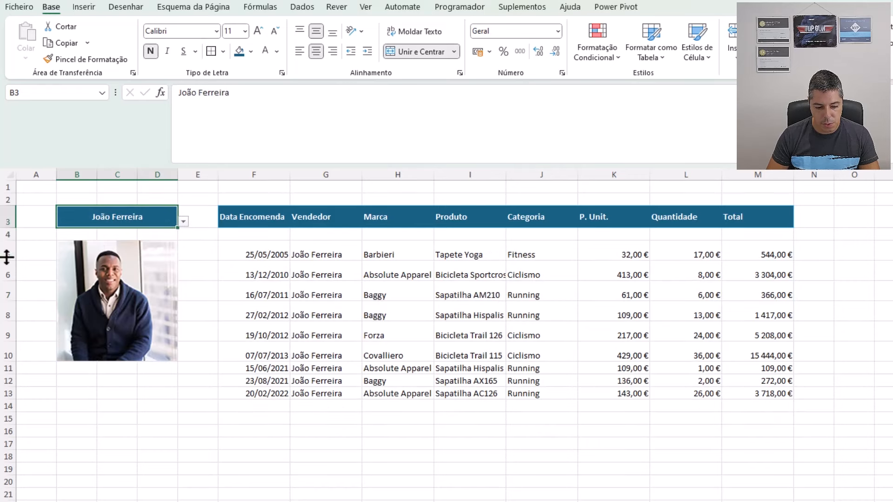
# - Give all rows from row 5 down one uniform, taller height
pyautogui.moveTo(7, 255); pyautogui.dragTo(7, 500)
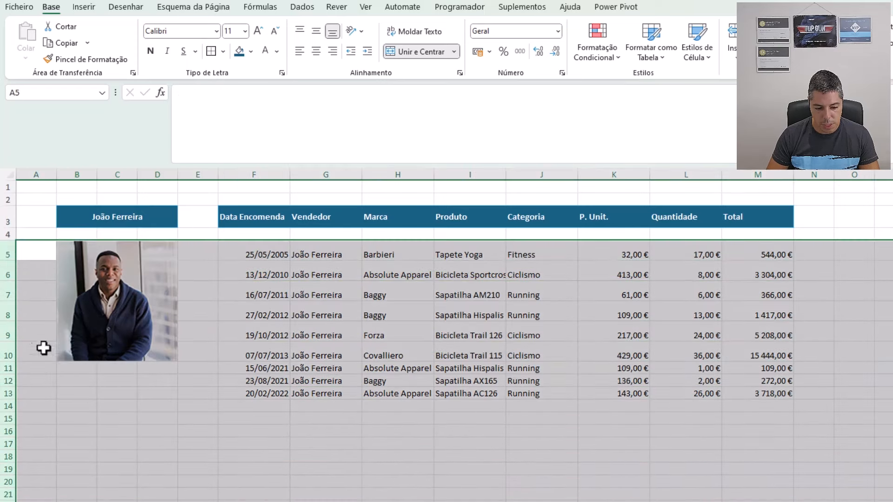
pyautogui.moveTo(11, 342); pyautogui.dragTo(12, 343)
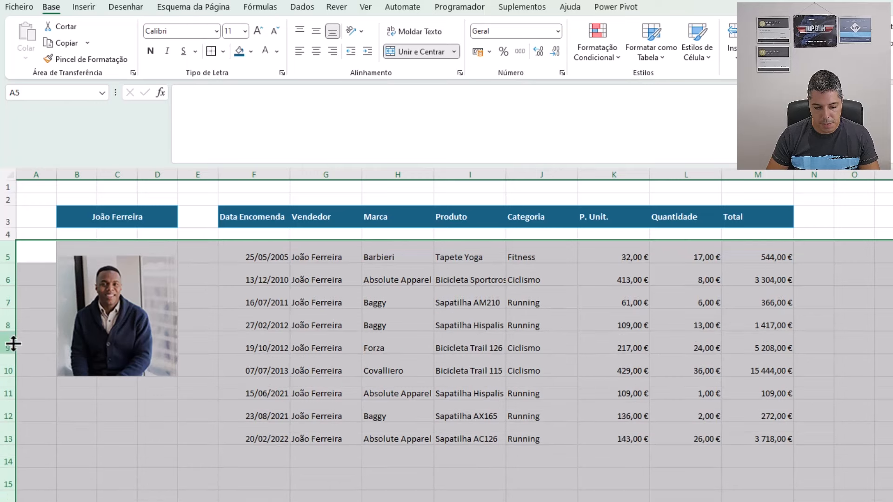
pyautogui.click(342, 321)
# - Start a formula-based conditional formatting rule with =$F5 for columns F to M from row 5 down
pyautogui.moveTo(252, 250); pyautogui.dragTo(786, 501)
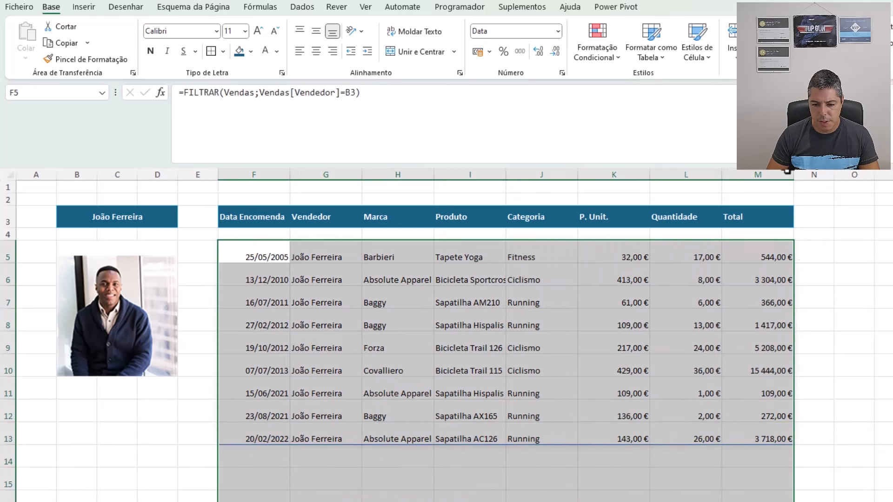
pyautogui.click(599, 43)
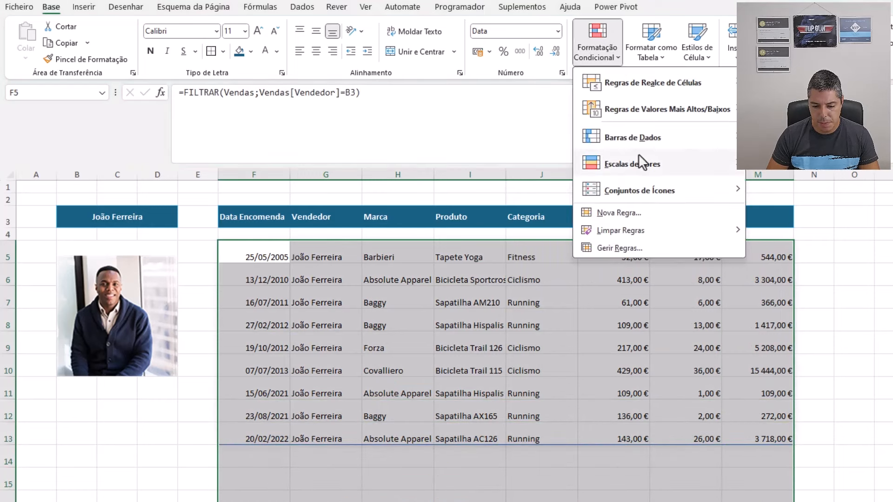
pyautogui.click(629, 213)
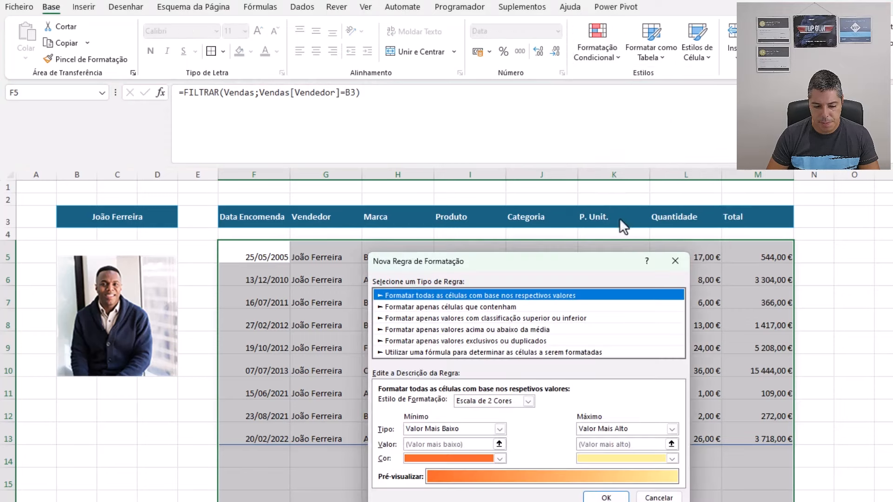
pyautogui.click(428, 353)
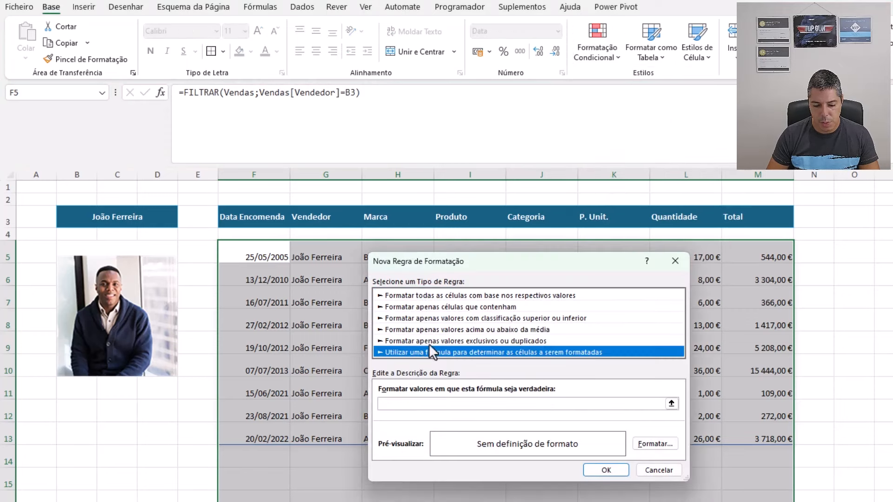
pyautogui.click(414, 404)
pyautogui.write('=')
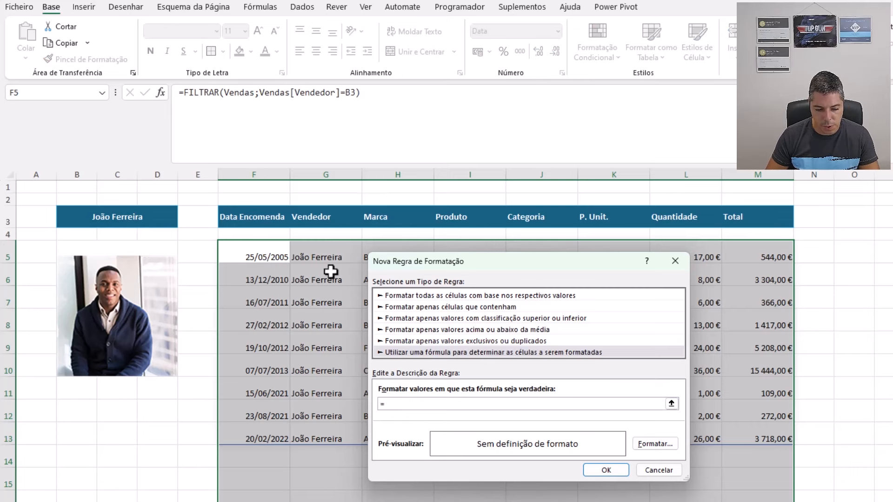
pyautogui.click(244, 253)
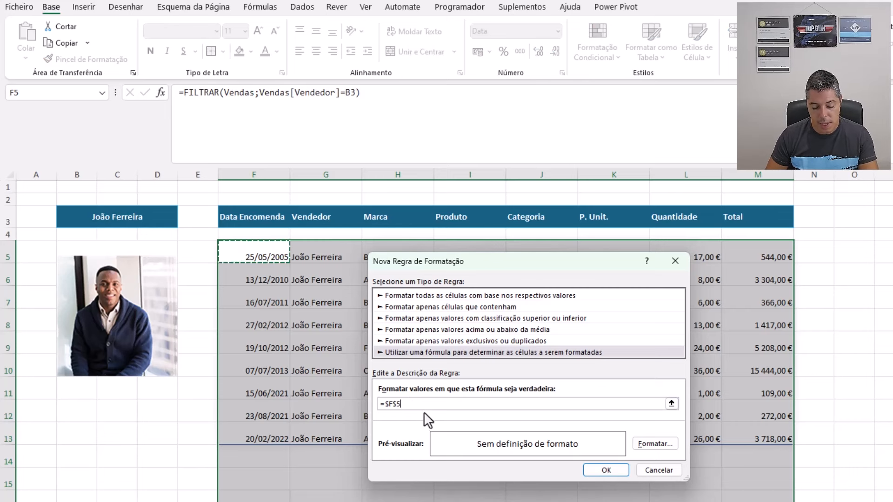
pyautogui.press('F4')
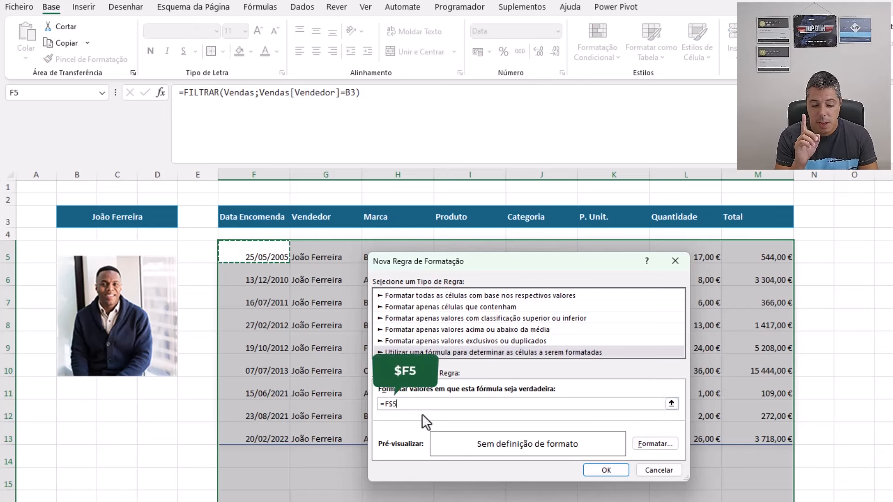
pyautogui.press('F4')
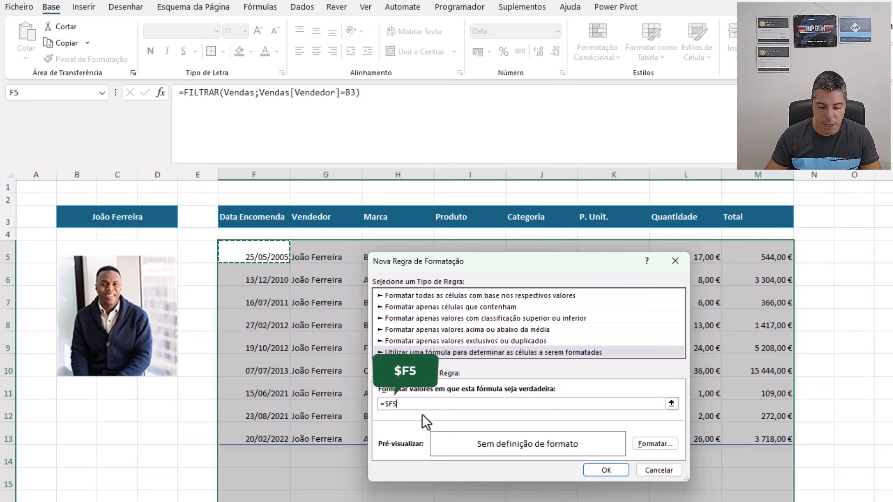
# - Give the conditional formatting rule a light blue background fill and apply it to the sales list
pyautogui.click(652, 444)
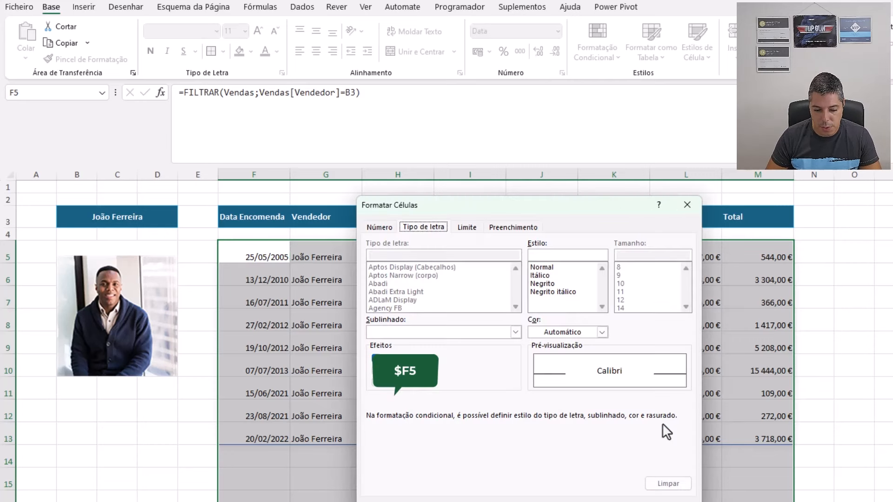
pyautogui.click(497, 229)
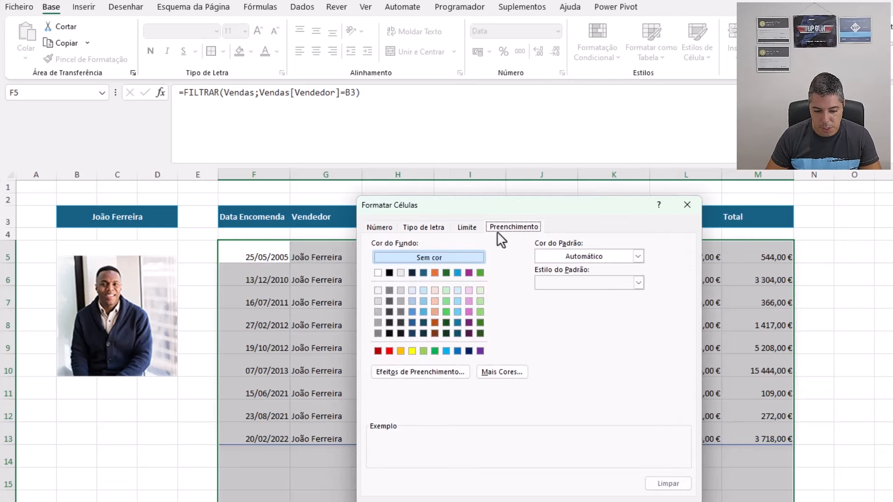
pyautogui.click(412, 291)
pyautogui.click(622, 499)
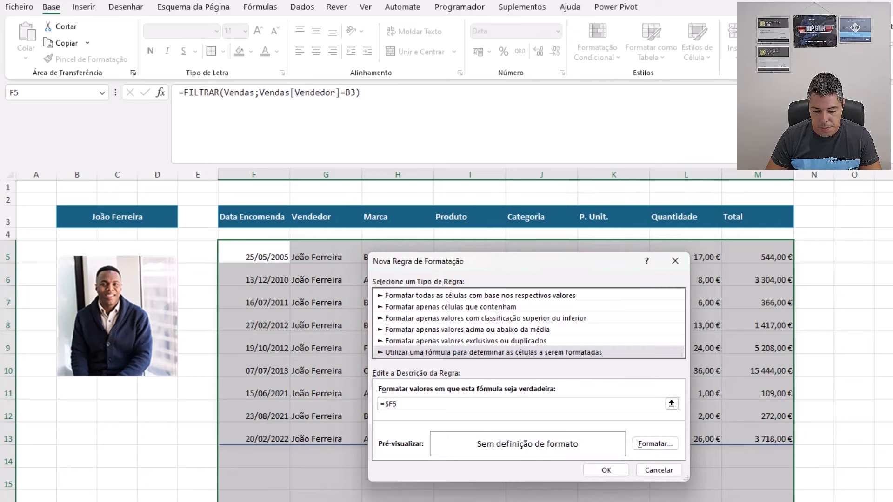
pyautogui.click(606, 471)
pyautogui.click(698, 388)
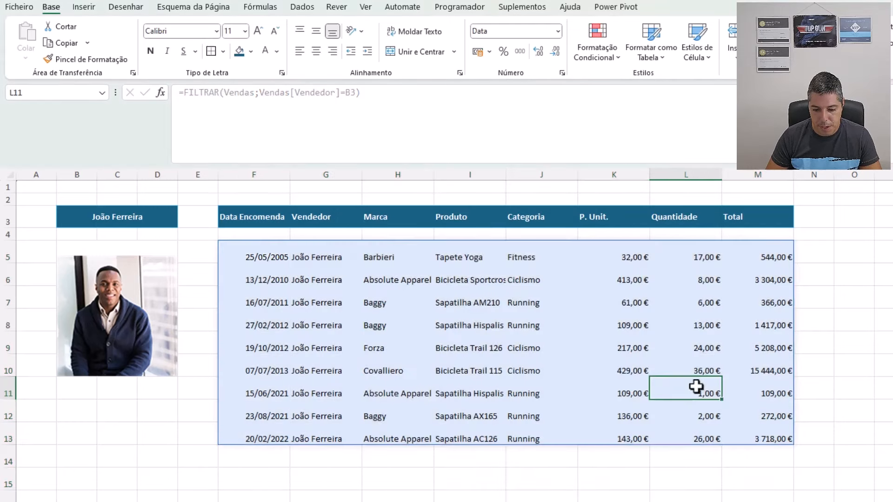
# - Change the seller in B3 to the seventh name in the dropdown list
pyautogui.click(164, 217)
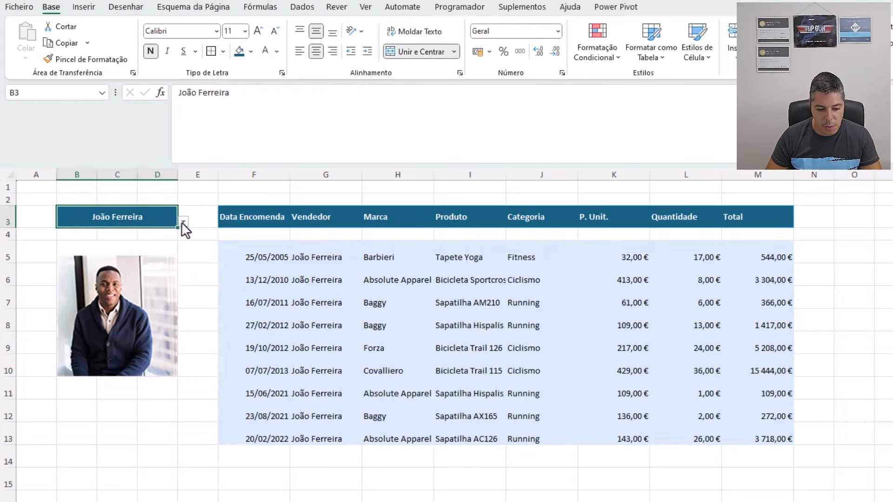
pyautogui.click(182, 222)
pyautogui.click(97, 300)
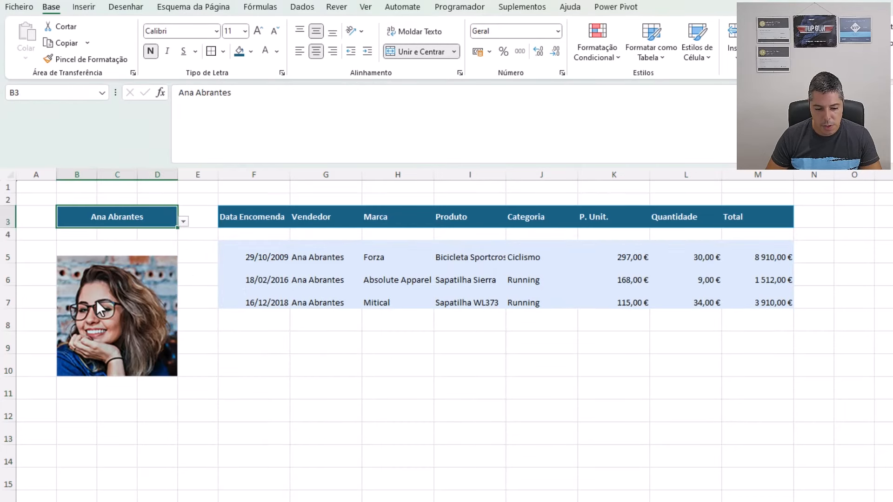
pyautogui.moveTo(242, 249); pyautogui.dragTo(707, 302)
pyautogui.moveTo(12, 263); pyautogui.dragTo(13, 259)
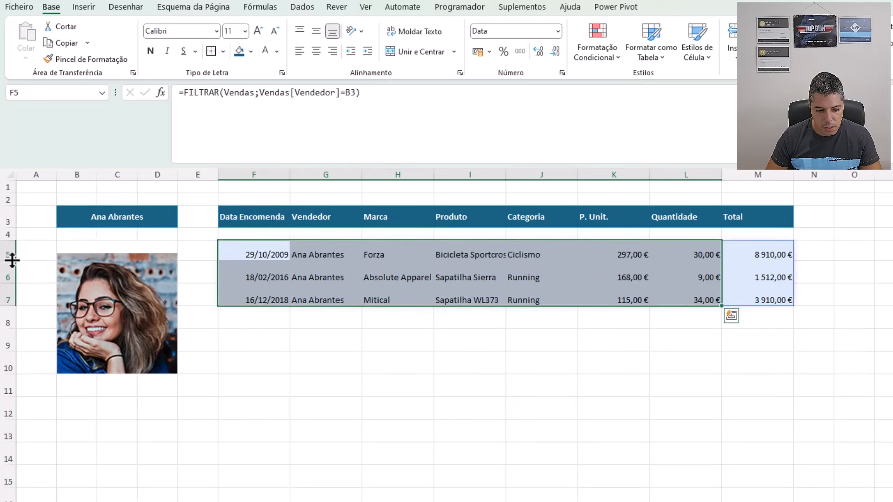
pyautogui.hotkey('ctrl', 'z')
pyautogui.click(367, 370)
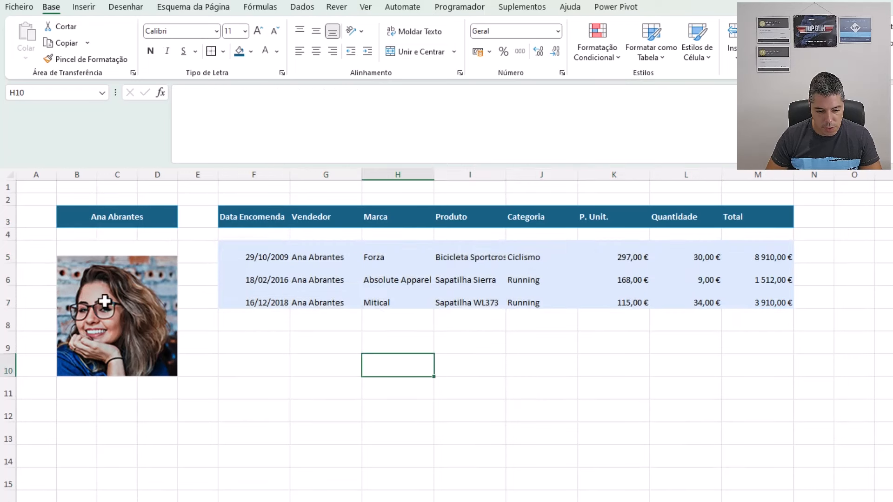
# - Reduce the height of all rows from row 5 down uniformly so the seller picture fits its merged cell
pyautogui.click(105, 301)
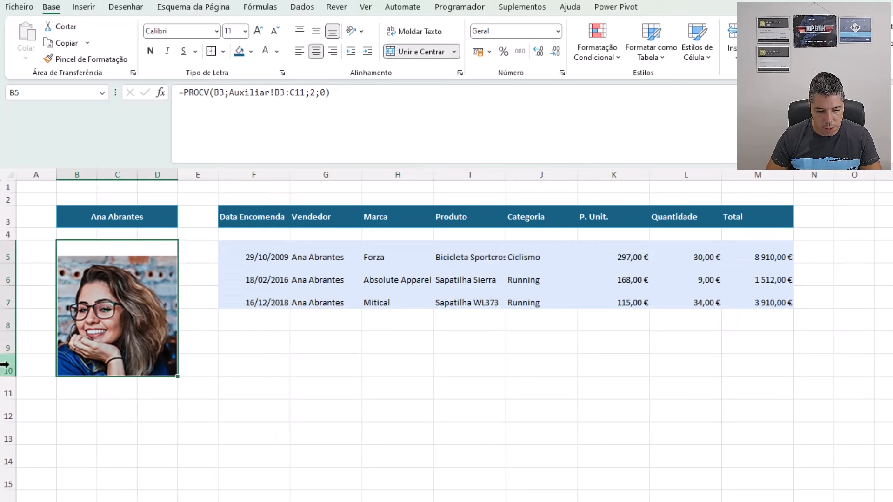
pyautogui.moveTo(8, 257); pyautogui.dragTo(4, 495)
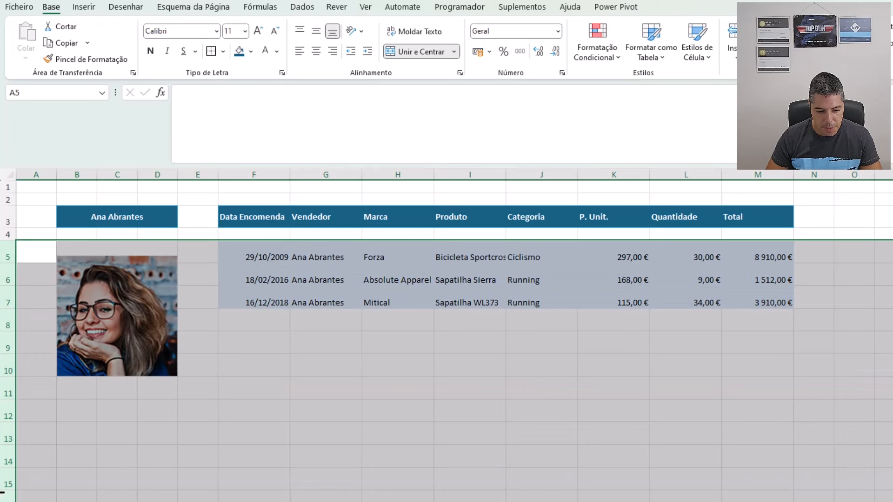
pyautogui.moveTo(14, 282); pyautogui.dragTo(14, 280)
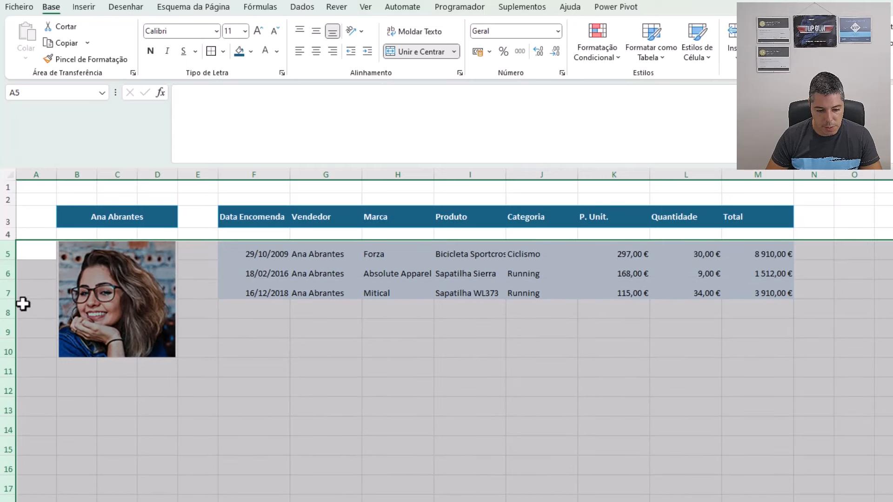
pyautogui.click(293, 351)
# - Select the eighth seller from the dropdown list in B3
pyautogui.click(171, 224)
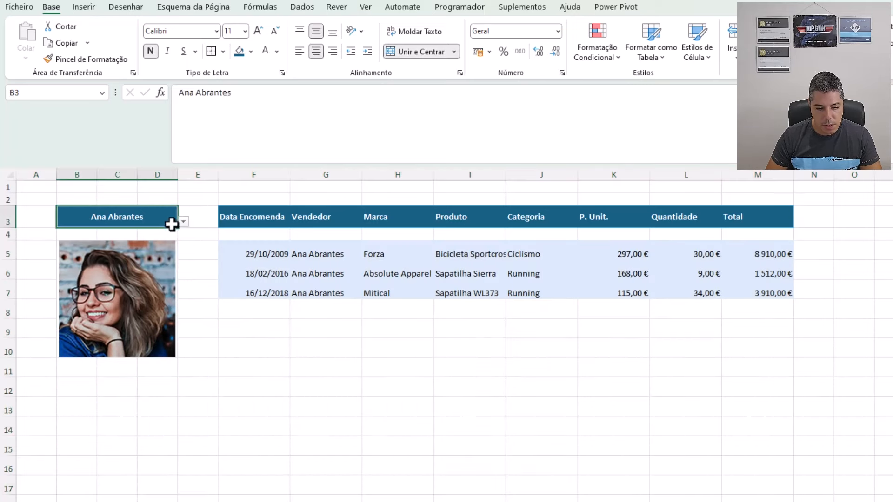
pyautogui.click(183, 222)
pyautogui.click(105, 312)
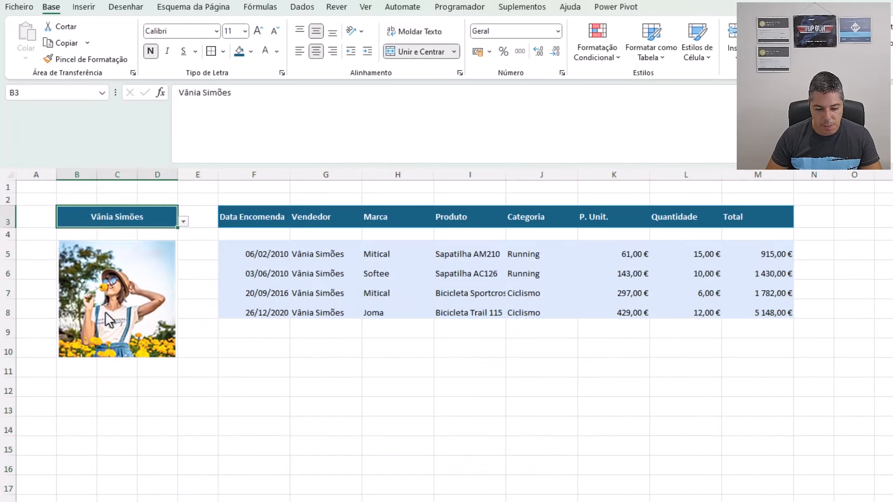